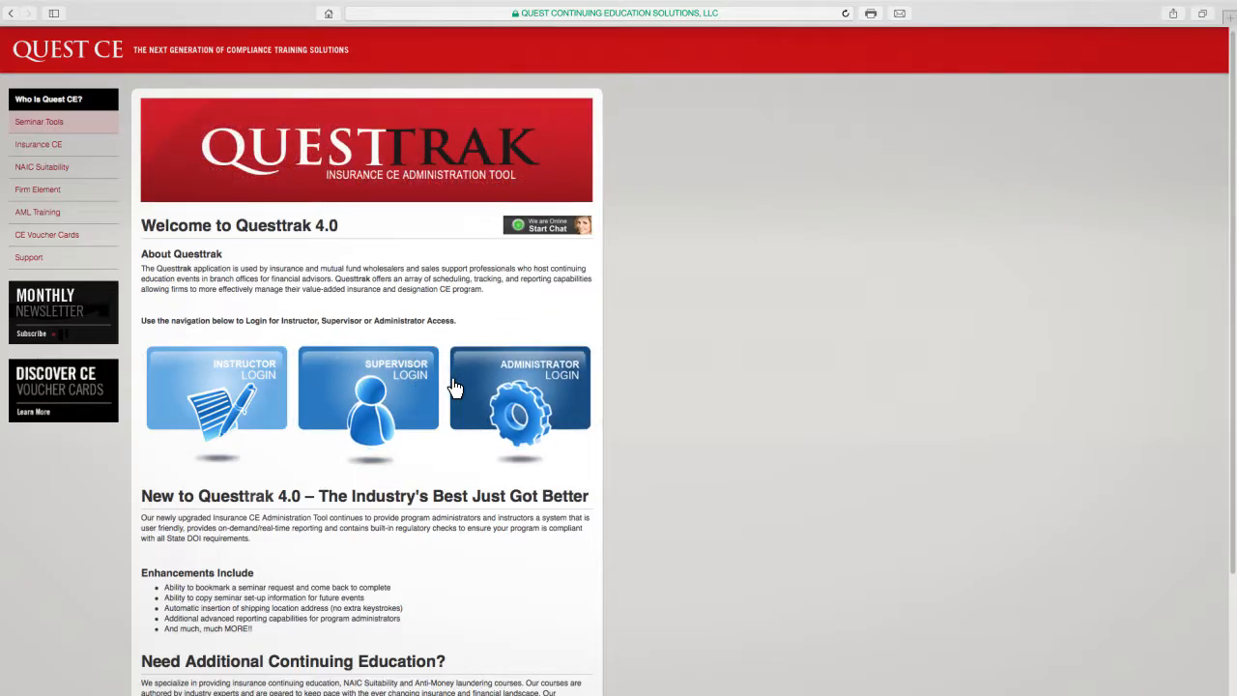
- Log in to the instructor portal with the instructor's username and account password
{"action": "left_click", "coordinate": [259, 398]}
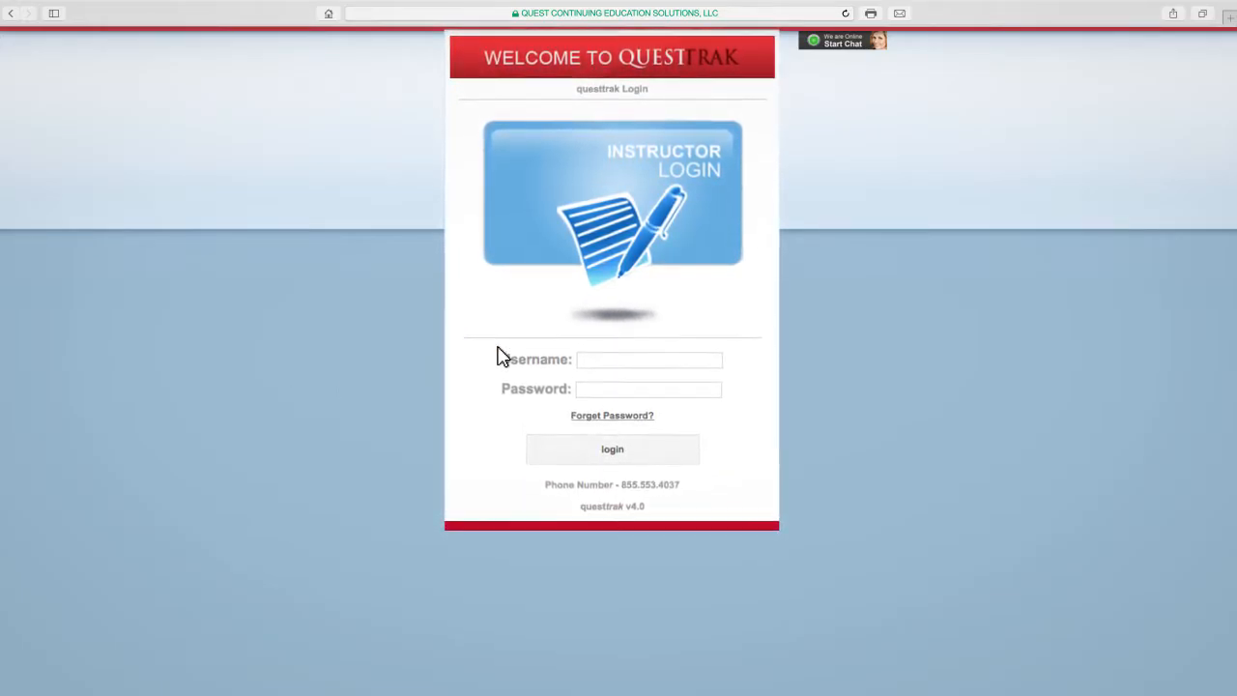
{"action": "left_click", "coordinate": [599, 338]}
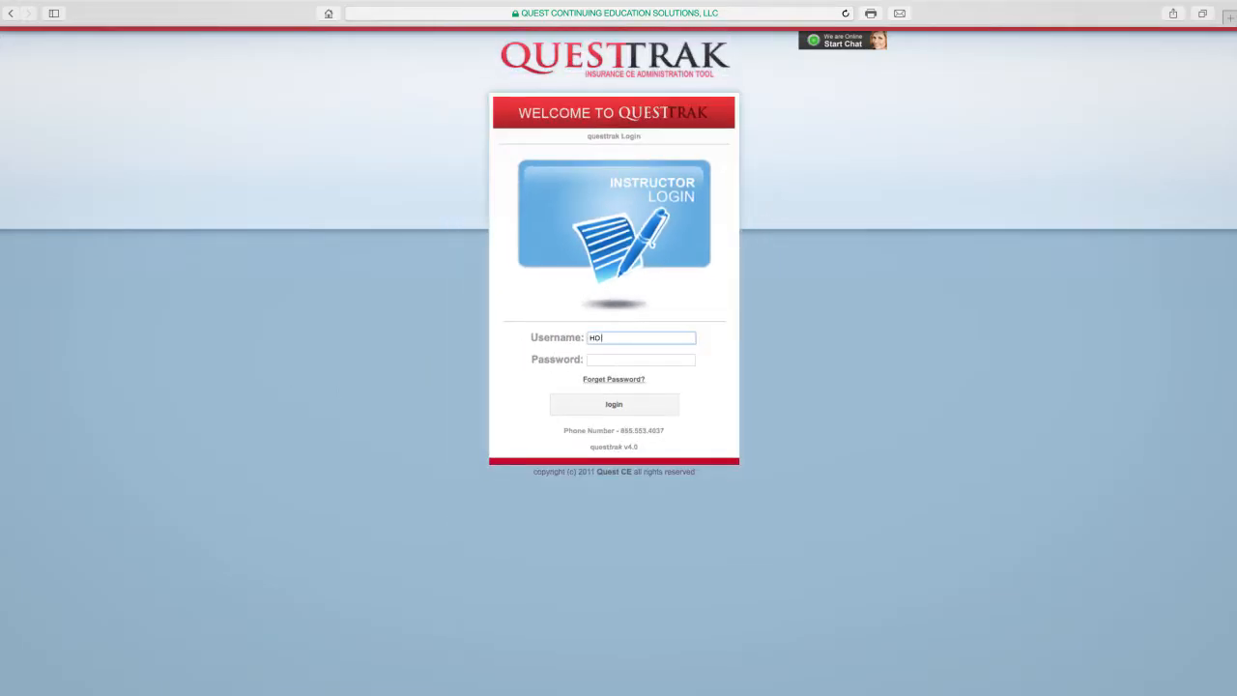
{"action": "key", "text": "Tab"}
{"action": "type", "text": "**********"}
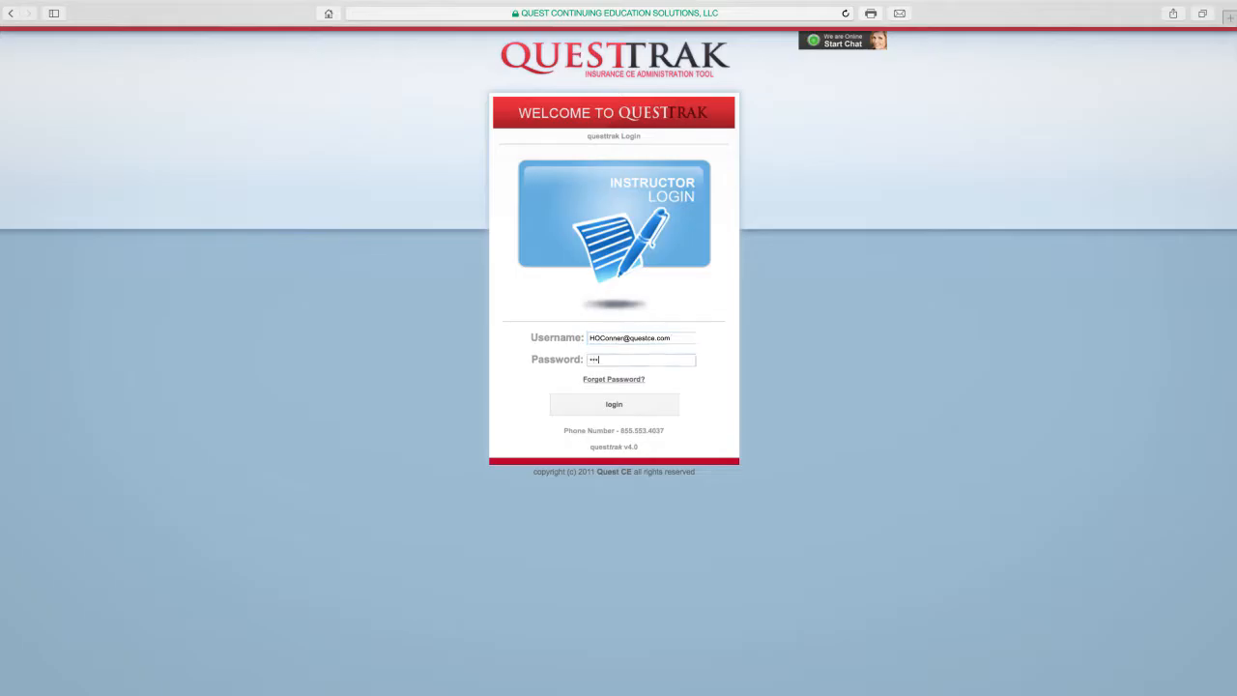
{"action": "left_click", "coordinate": [652, 406]}
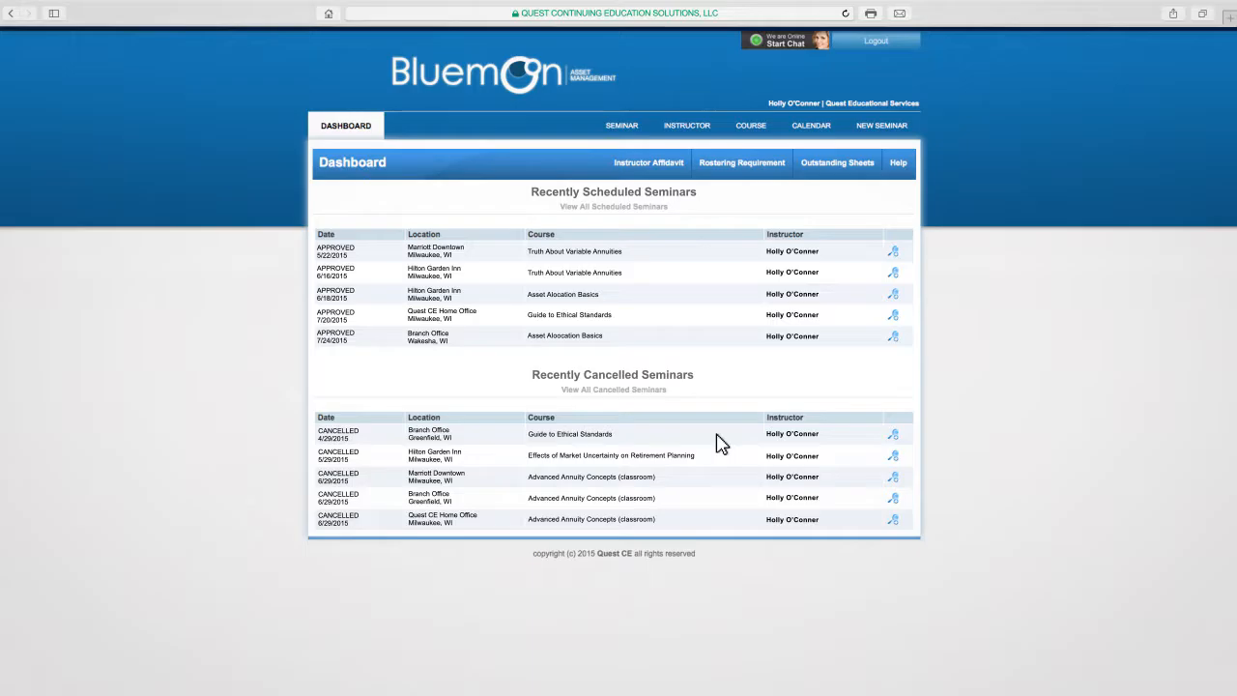
- View the list of help guides, and start a new seminar by accepting the Instructor-Led seminar agreement
{"action": "left_click", "coordinate": [898, 163]}
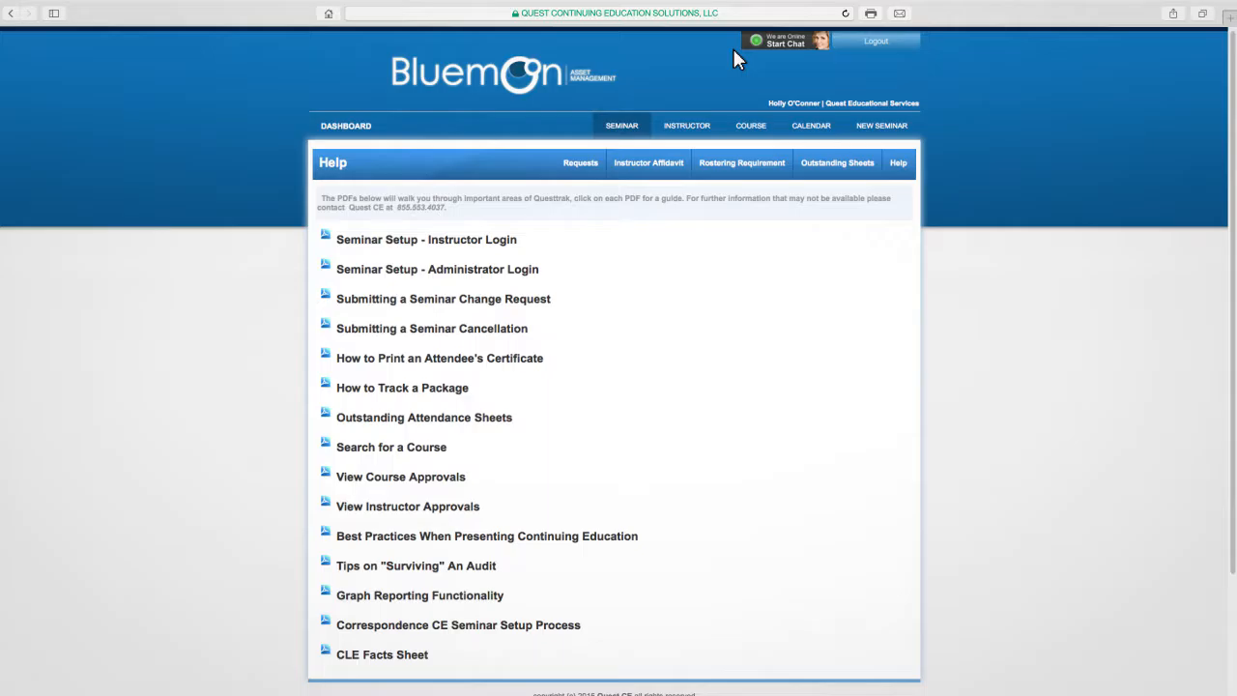
{"action": "left_click", "coordinate": [860, 129]}
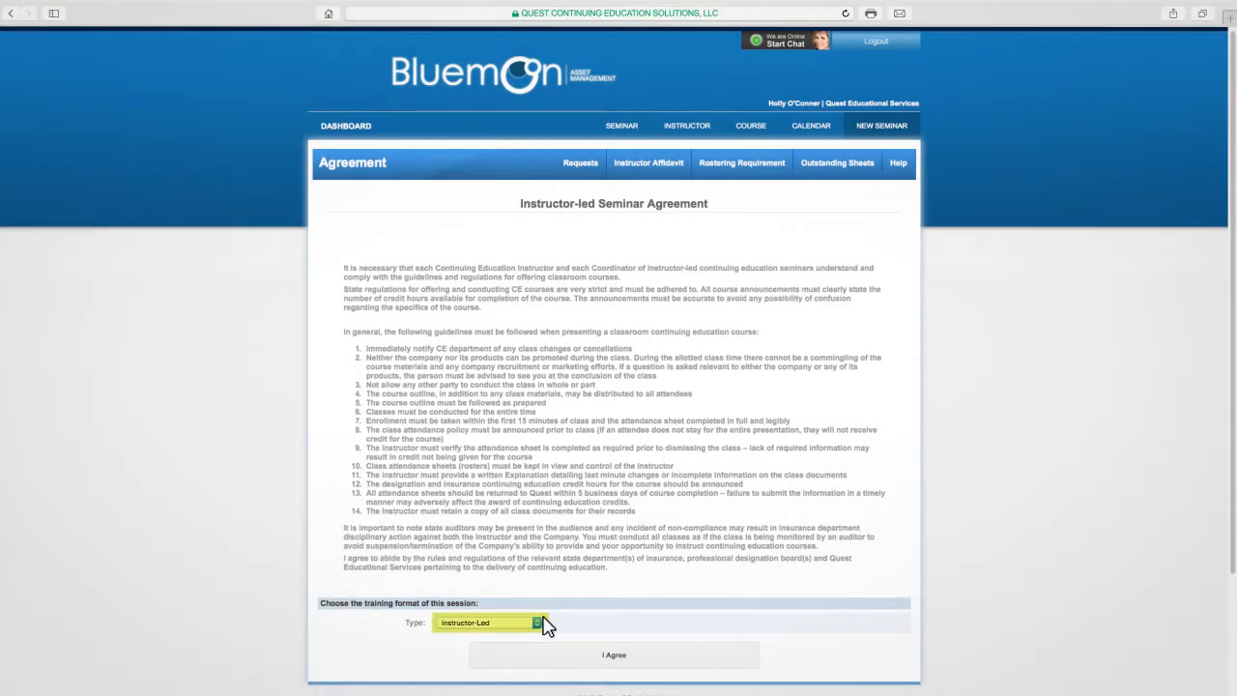
{"action": "left_click", "coordinate": [580, 656]}
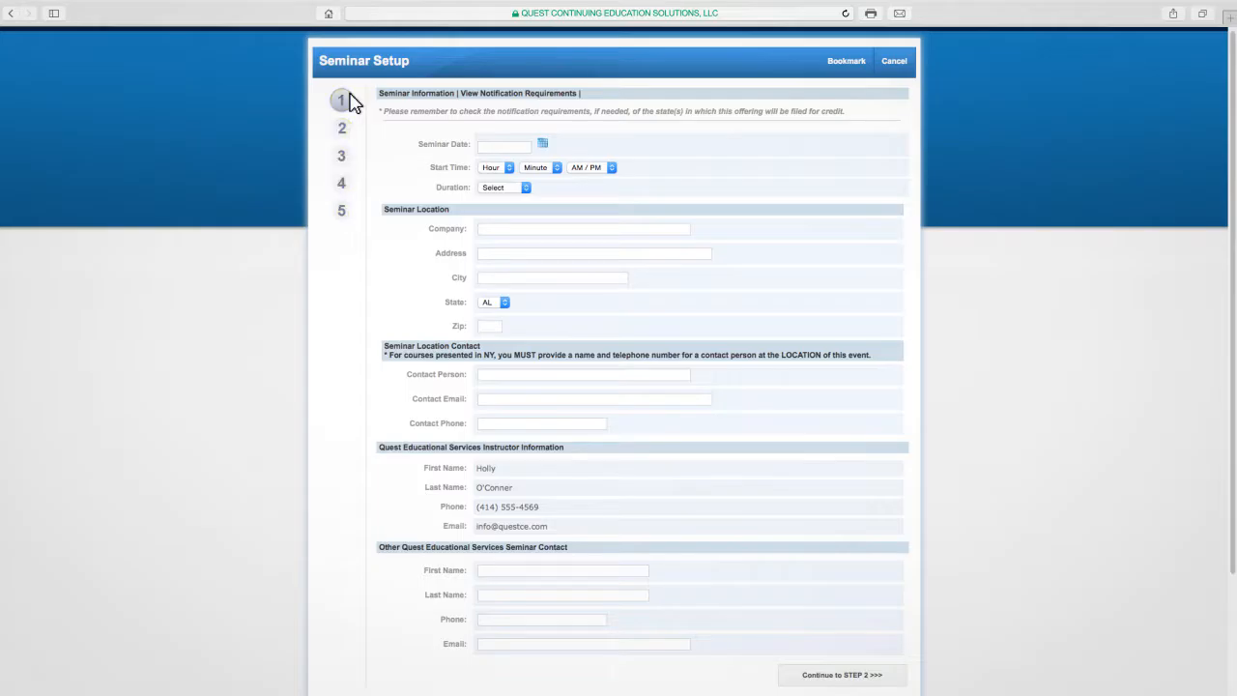
- Check the notification requirements, and set the seminar date to 07/22/2015, the start time to 7:00 AM and the duration to 1 Hour
{"action": "left_click", "coordinate": [495, 94]}
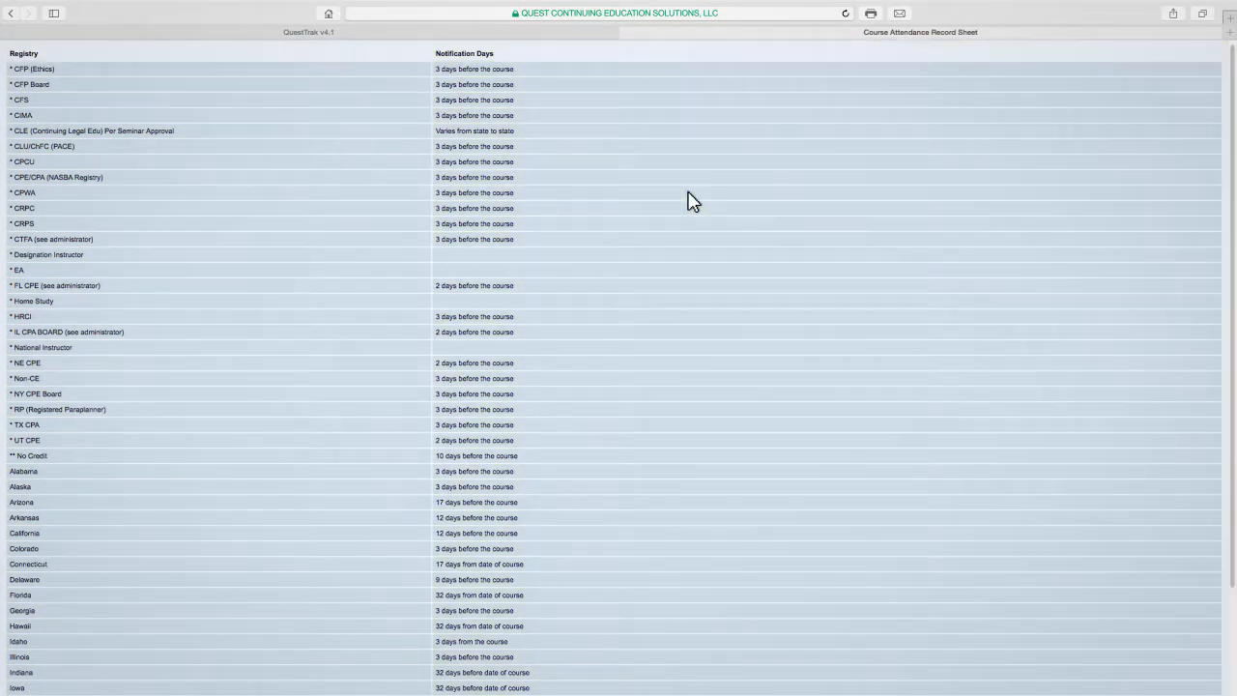
{"action": "left_click", "coordinate": [624, 32]}
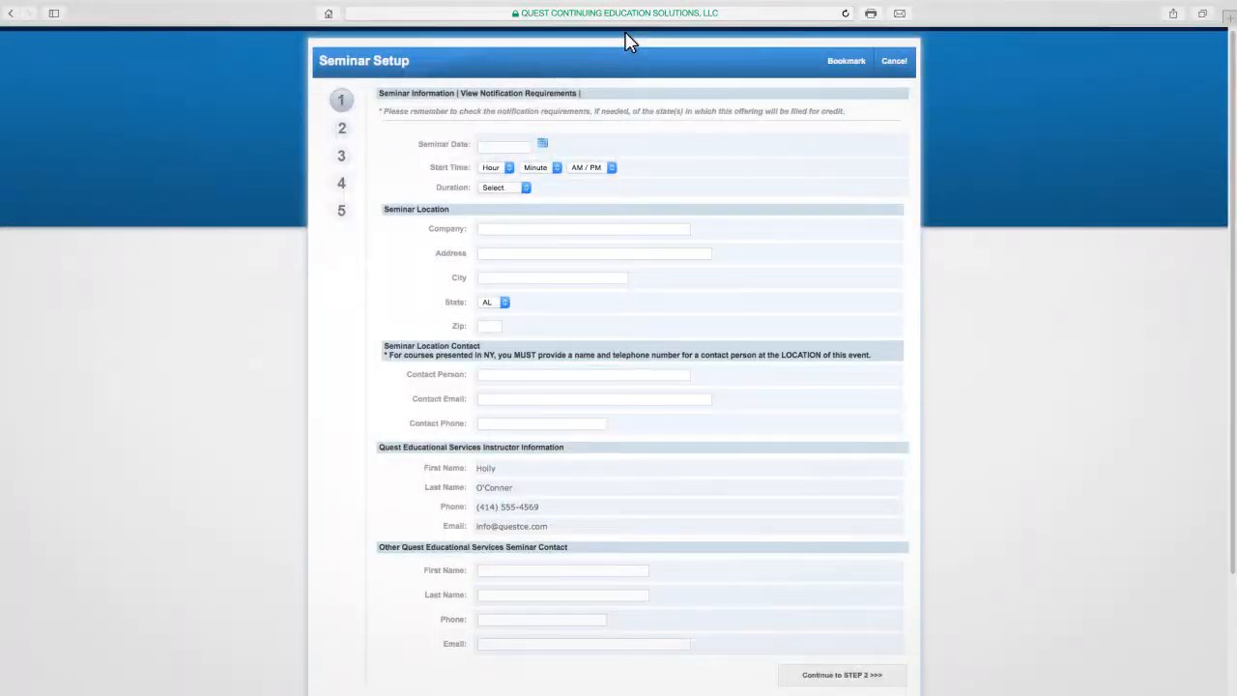
{"action": "left_click", "coordinate": [510, 146]}
{"action": "type", "text": "07/22/2015"}
{"action": "left_click", "coordinate": [509, 167]}
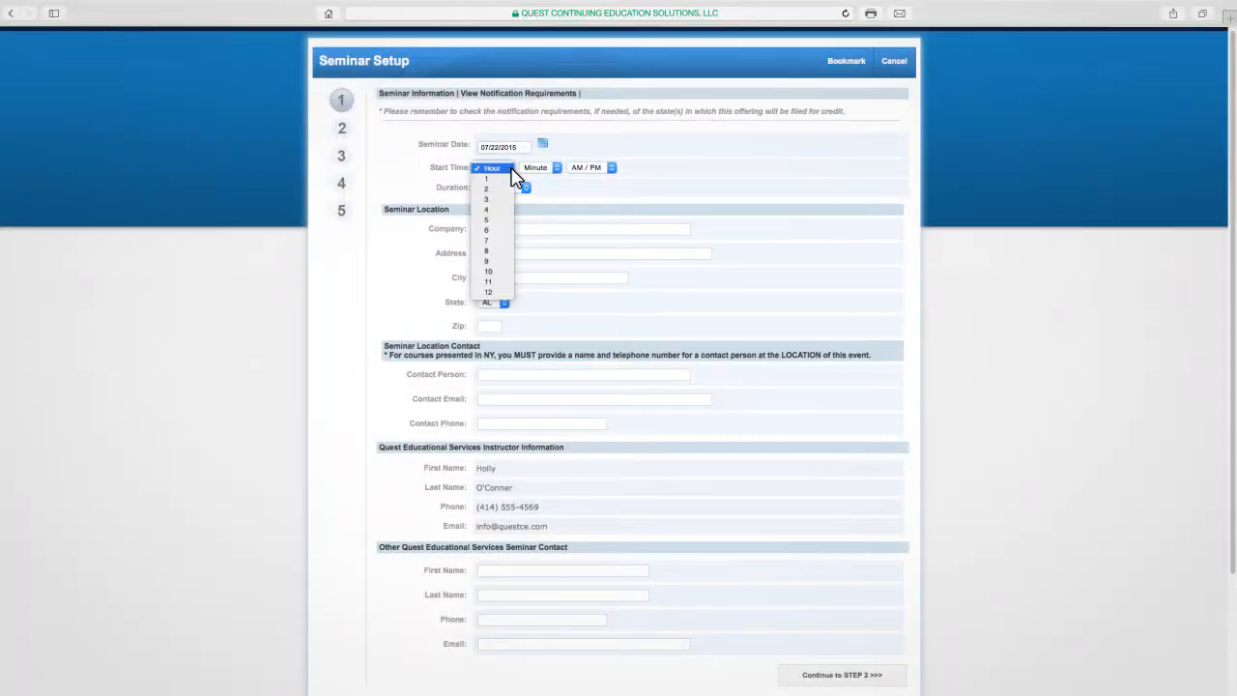
{"action": "left_click", "coordinate": [506, 252]}
{"action": "left_click", "coordinate": [538, 167]}
{"action": "left_click", "coordinate": [561, 186]}
{"action": "left_click", "coordinate": [610, 168]}
{"action": "left_click", "coordinate": [605, 177]}
{"action": "left_click", "coordinate": [526, 187]}
{"action": "left_click", "coordinate": [521, 199]}
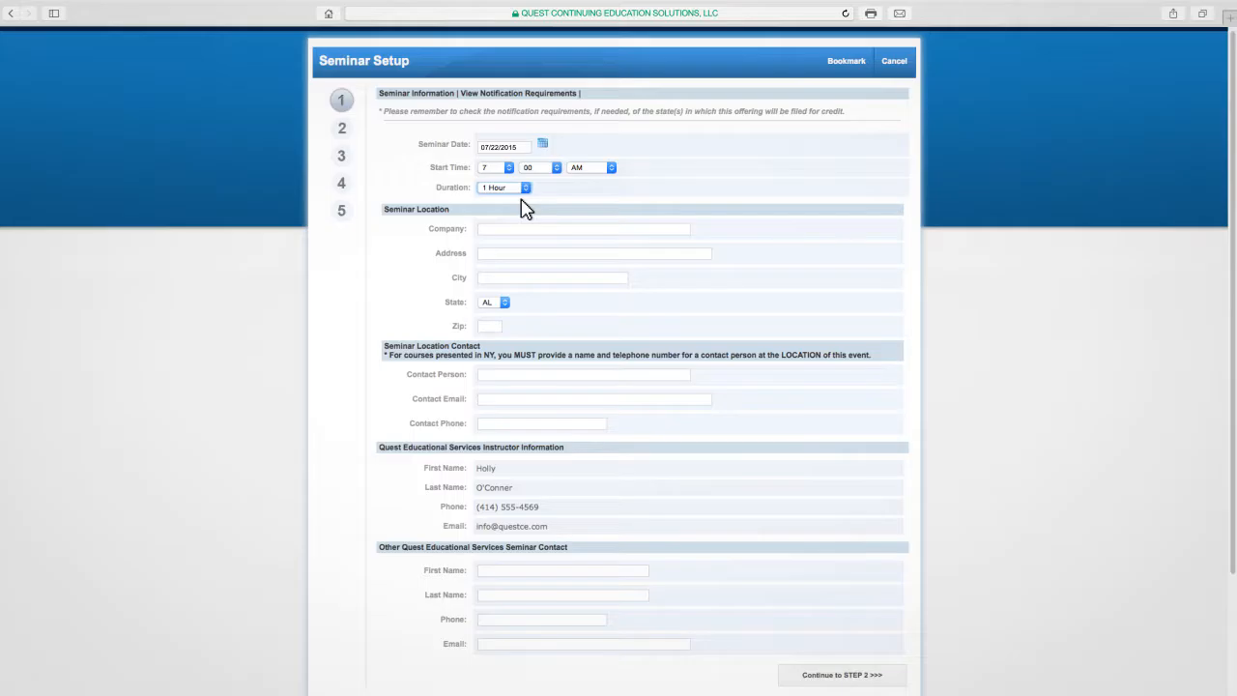
- Fill in the seminar location with company Hilton Garden Inn and the venue's street address, city, state and zip code
{"action": "left_click", "coordinate": [527, 228]}
{"action": "key", "text": "Tab"}
{"action": "key", "text": "Tab"}
{"action": "left_click", "coordinate": [504, 302]}
{"action": "left_click", "coordinate": [505, 665]}
{"action": "left_click", "coordinate": [487, 326]}
{"action": "type", "text": "53224"}
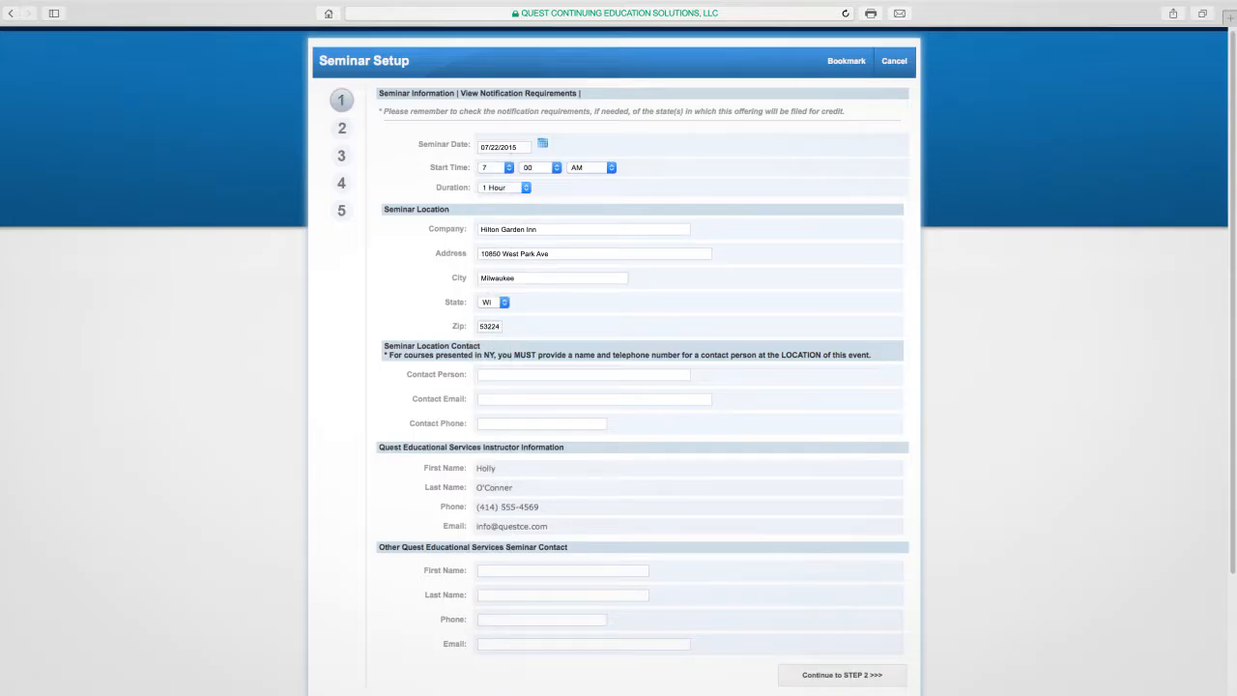
- Enter the seminar location contact's full name, e-mail and phone number, and continue to step 2
{"action": "key", "text": "Tab"}
{"action": "key", "text": "Tab"}
{"action": "key", "text": "Tab"}
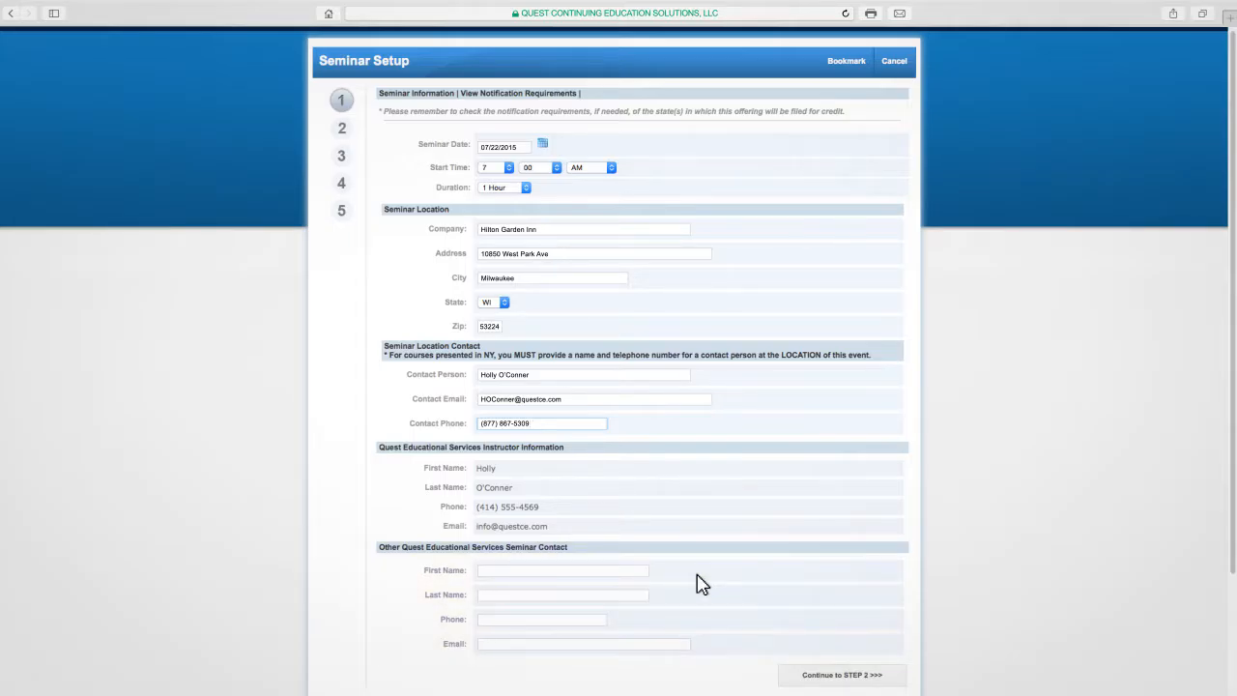
{"action": "left_click", "coordinate": [800, 674]}
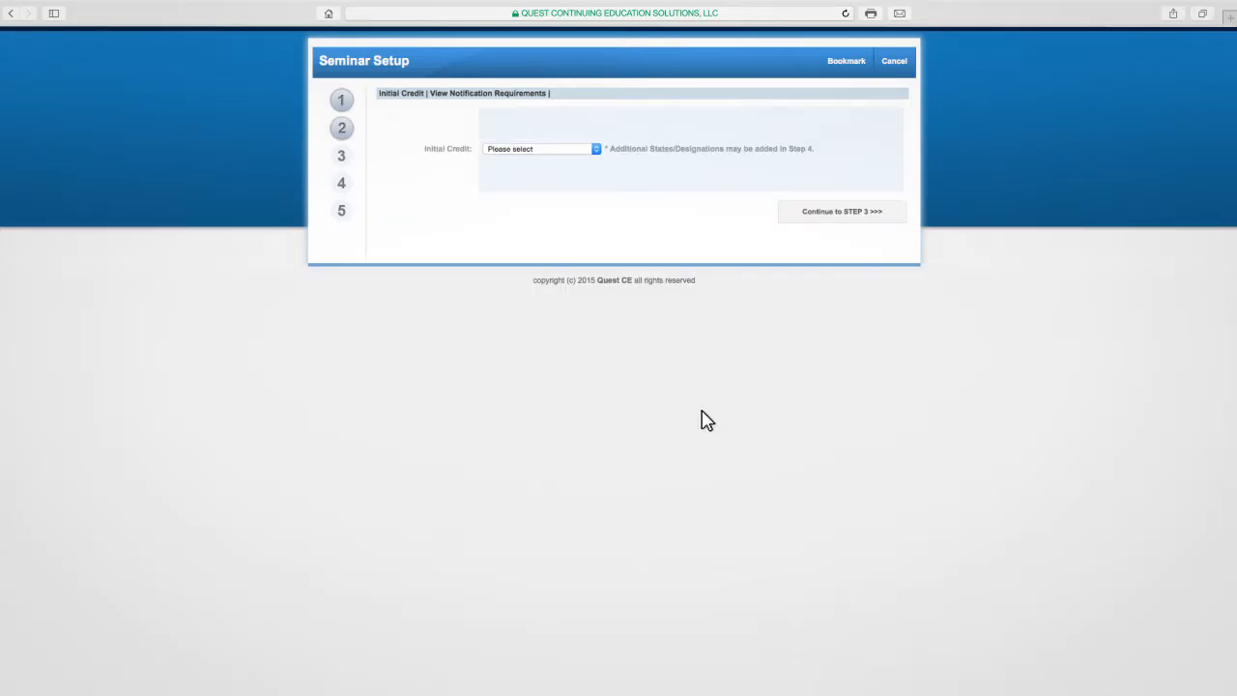
- Choose Tennessee as the initial credit for the seminar and continue to step 3
{"action": "left_click", "coordinate": [597, 151]}
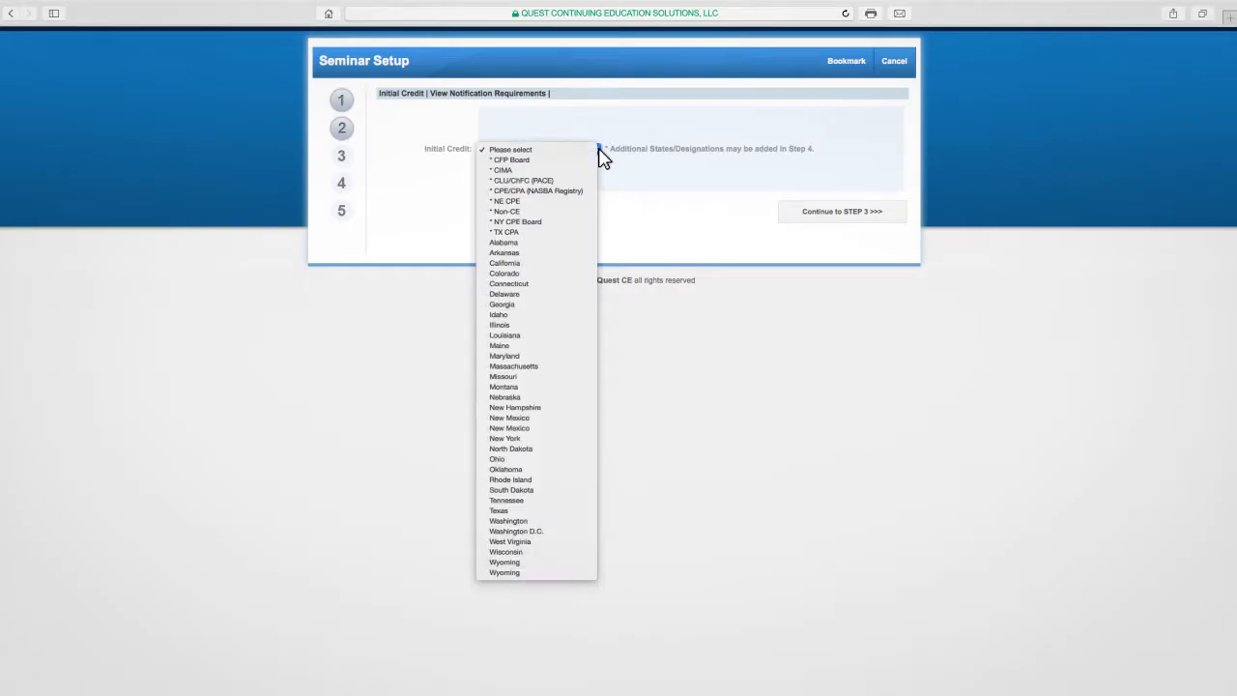
{"action": "left_click", "coordinate": [574, 500]}
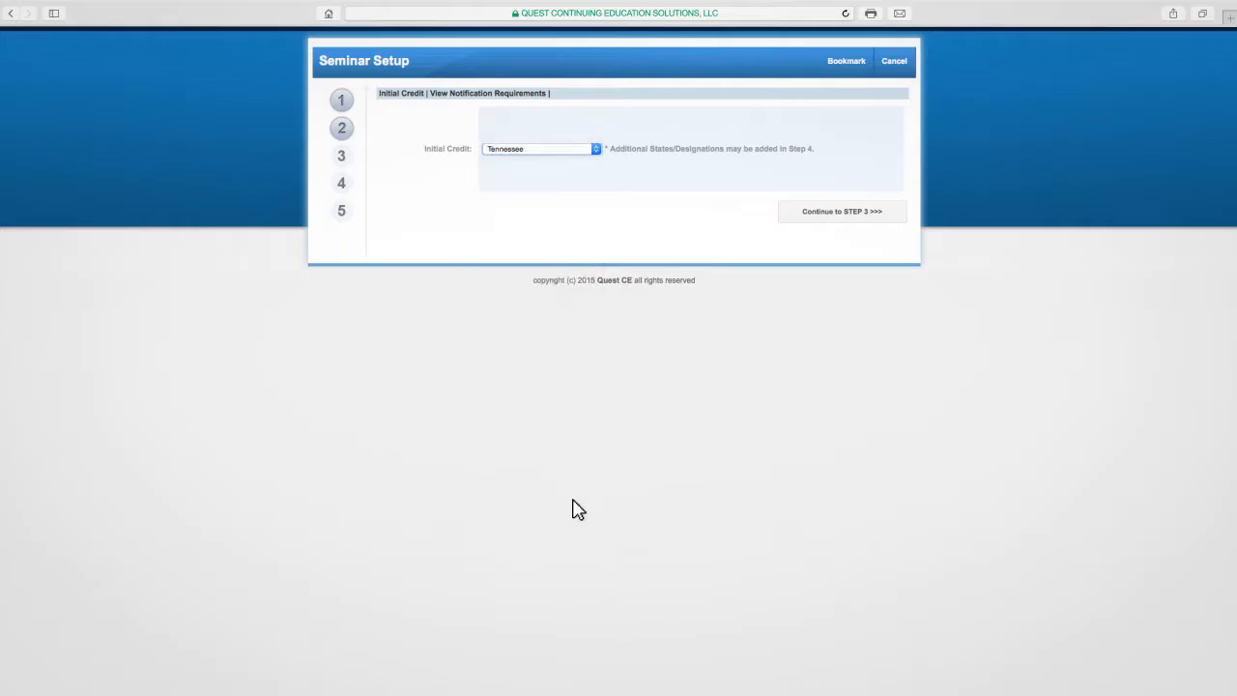
{"action": "left_click", "coordinate": [798, 212]}
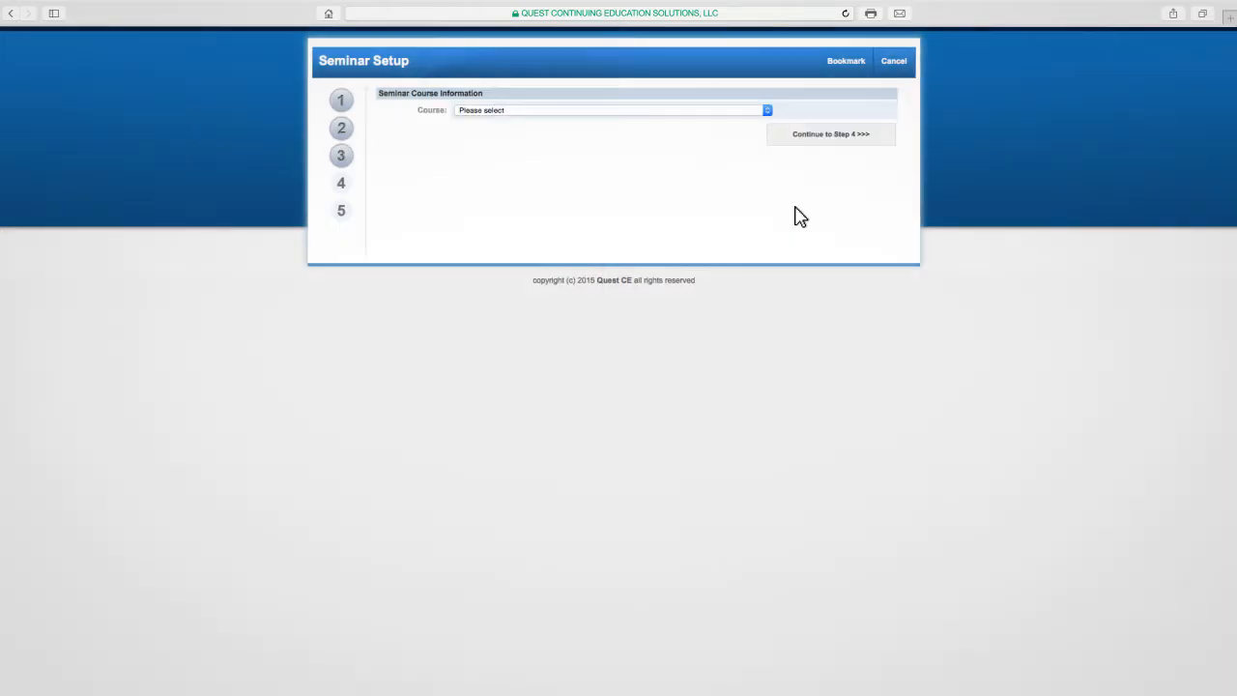
- Select the course "Annuities 101 - Tennessee - 1 Credit(s)" and continue to step 4
{"action": "left_click", "coordinate": [768, 111]}
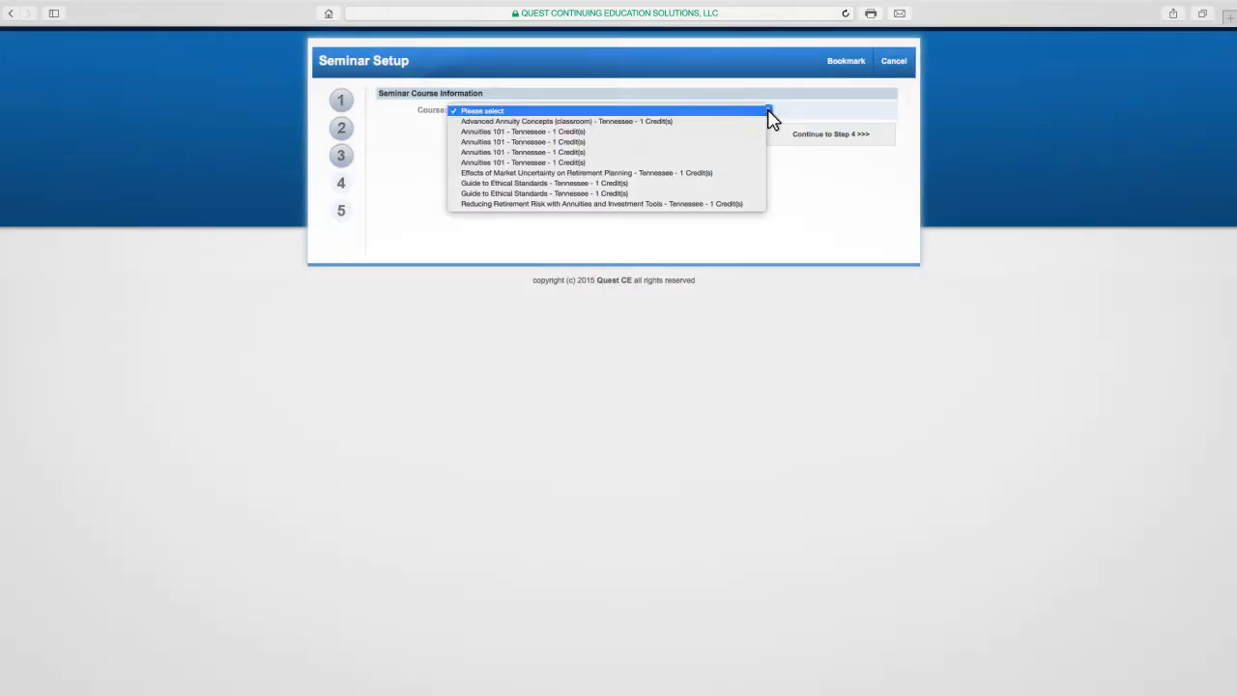
{"action": "left_click", "coordinate": [762, 131]}
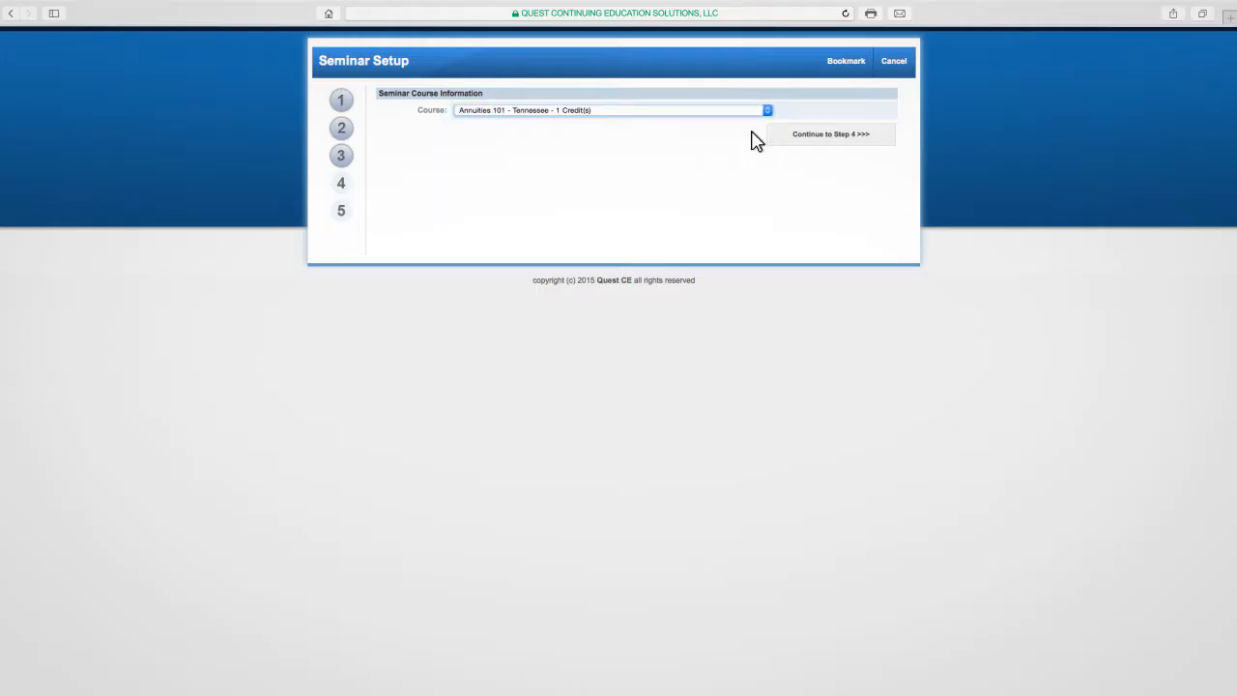
{"action": "left_click", "coordinate": [789, 136]}
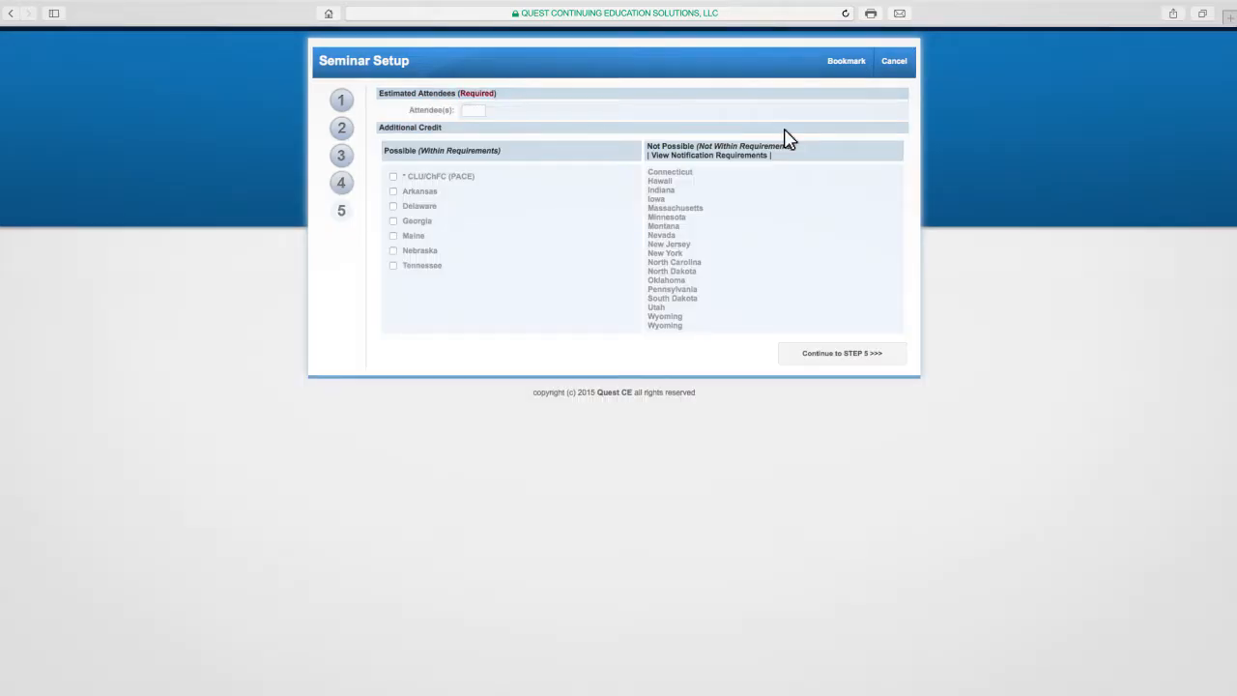
- Set the estimated attendees to 36, select no additional credits, and continue to step 5
{"action": "left_click", "coordinate": [473, 110]}
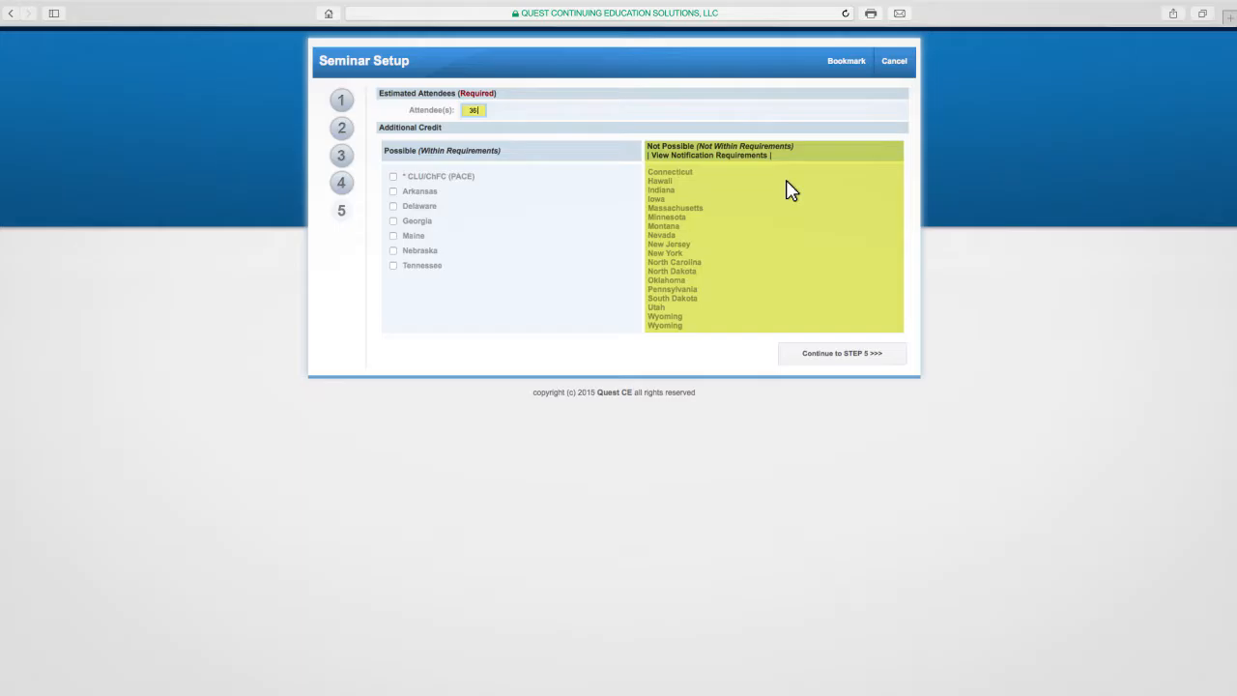
{"action": "left_click", "coordinate": [748, 156]}
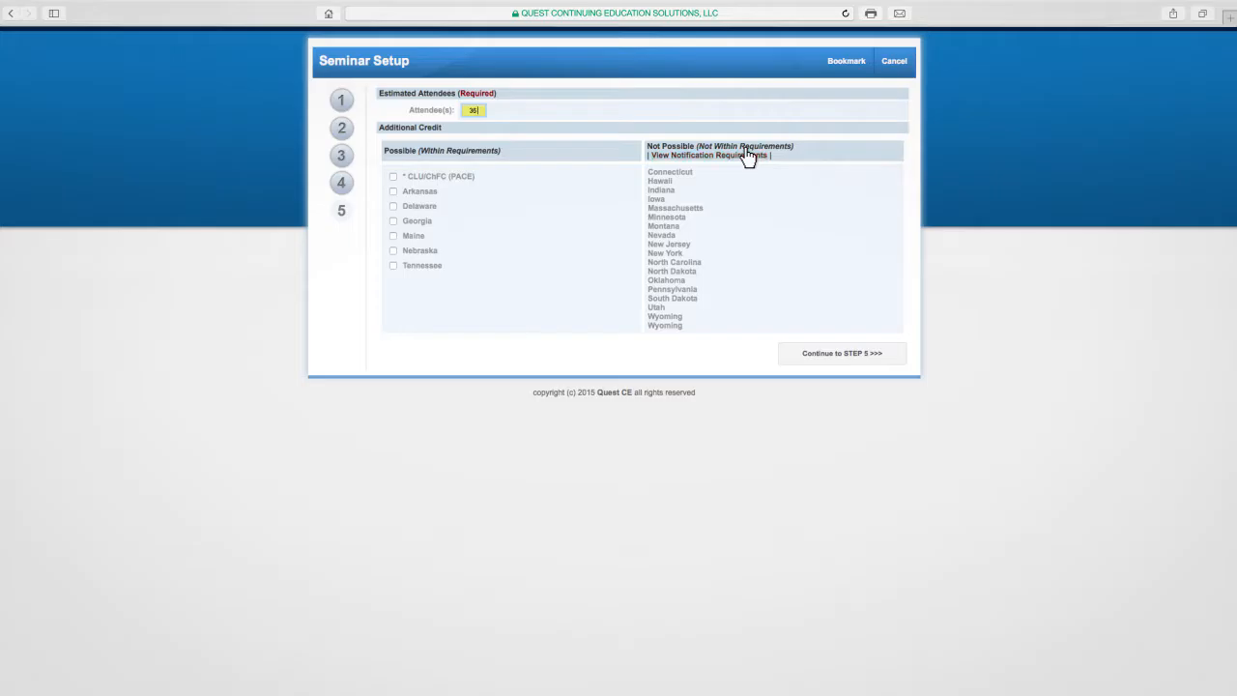
{"action": "left_click", "coordinate": [797, 358]}
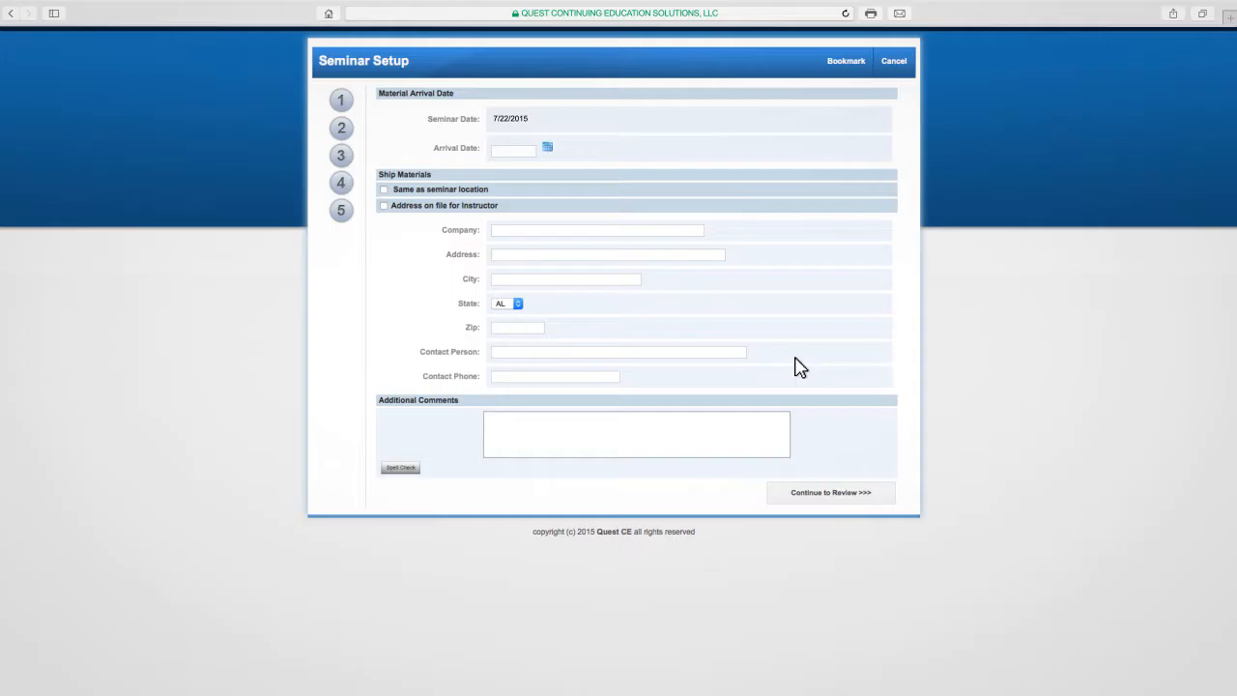
- Set the material arrival date to 7/15/2015 and ship the materials to the instructor's address on file
{"action": "left_click", "coordinate": [527, 150]}
{"action": "type", "text": "7/15/2015"}
{"action": "left_click", "coordinate": [547, 147]}
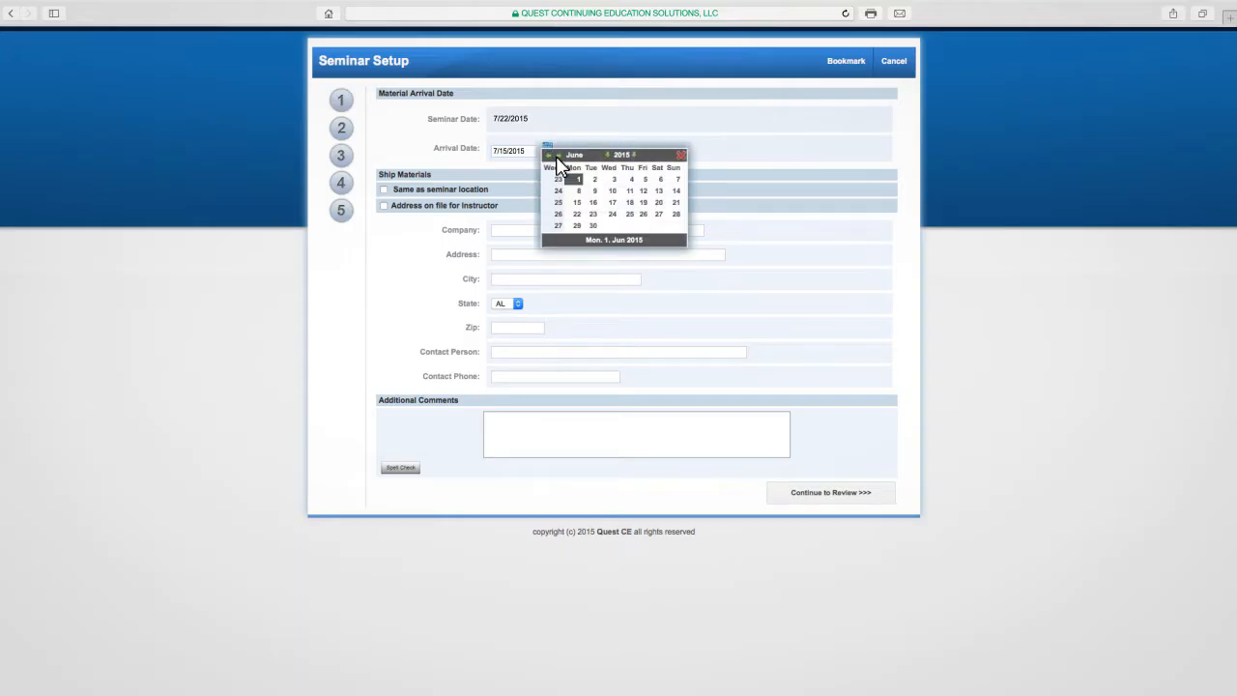
{"action": "left_click", "coordinate": [556, 158]}
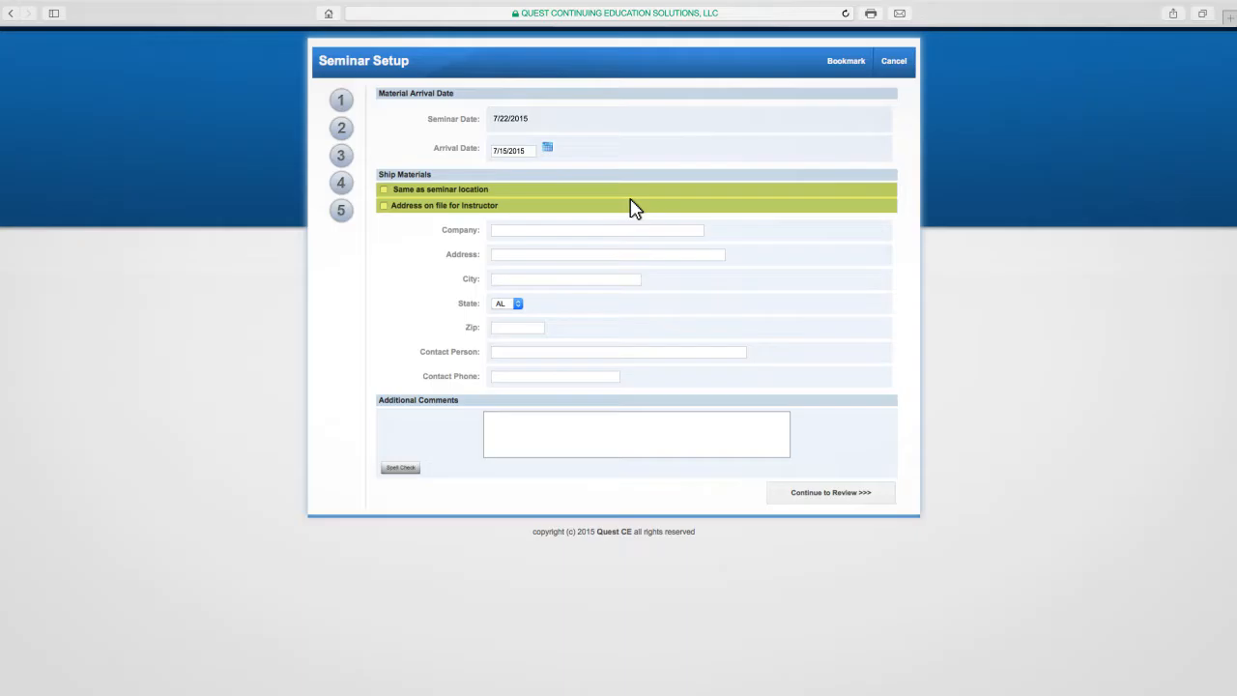
{"action": "left_click", "coordinate": [384, 205]}
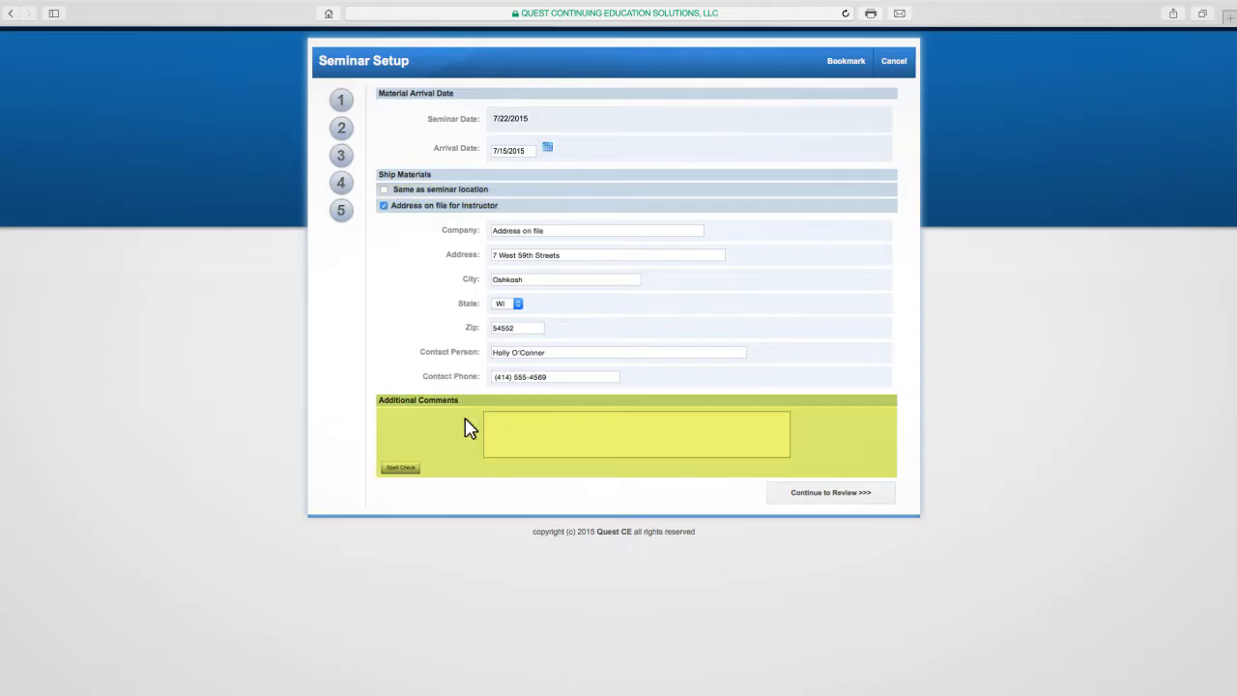
- Add the comment "I have moved. My new addres is: ...." and continue to the setup review
{"action": "left_click", "coordinate": [491, 430]}
{"action": "type", "text": "I ha"}
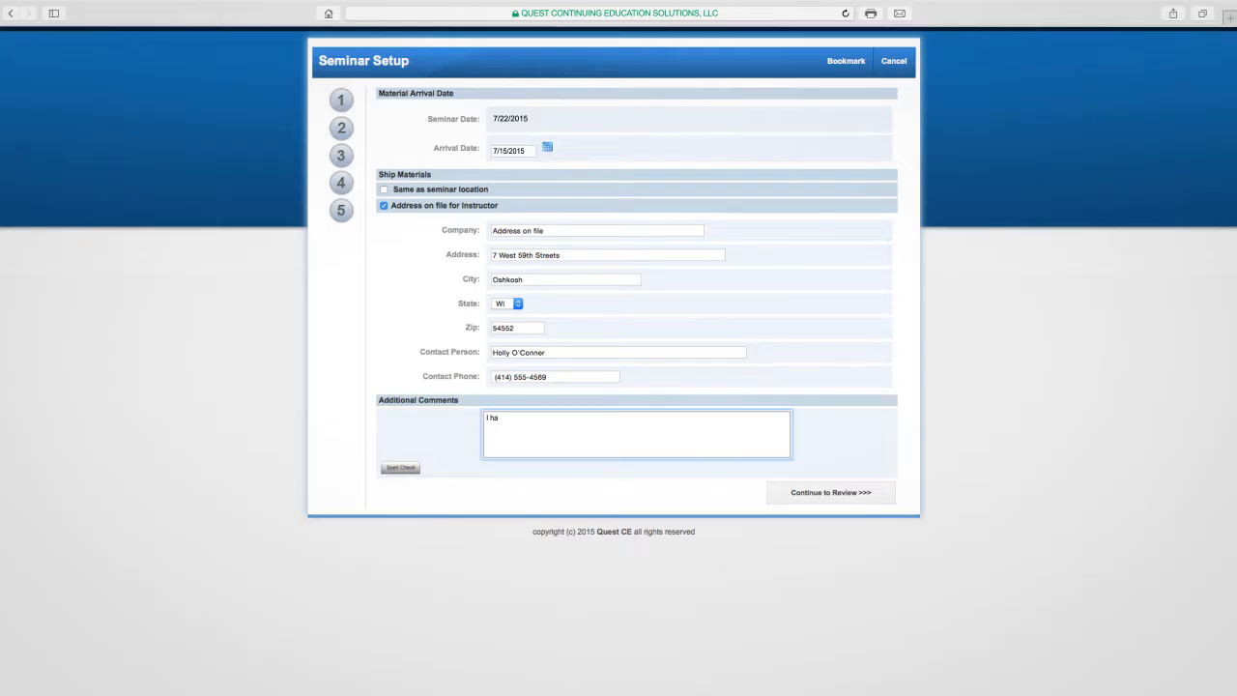
{"action": "type", "text": "ve moved. My new addres"}
{"action": "left_click", "coordinate": [791, 495]}
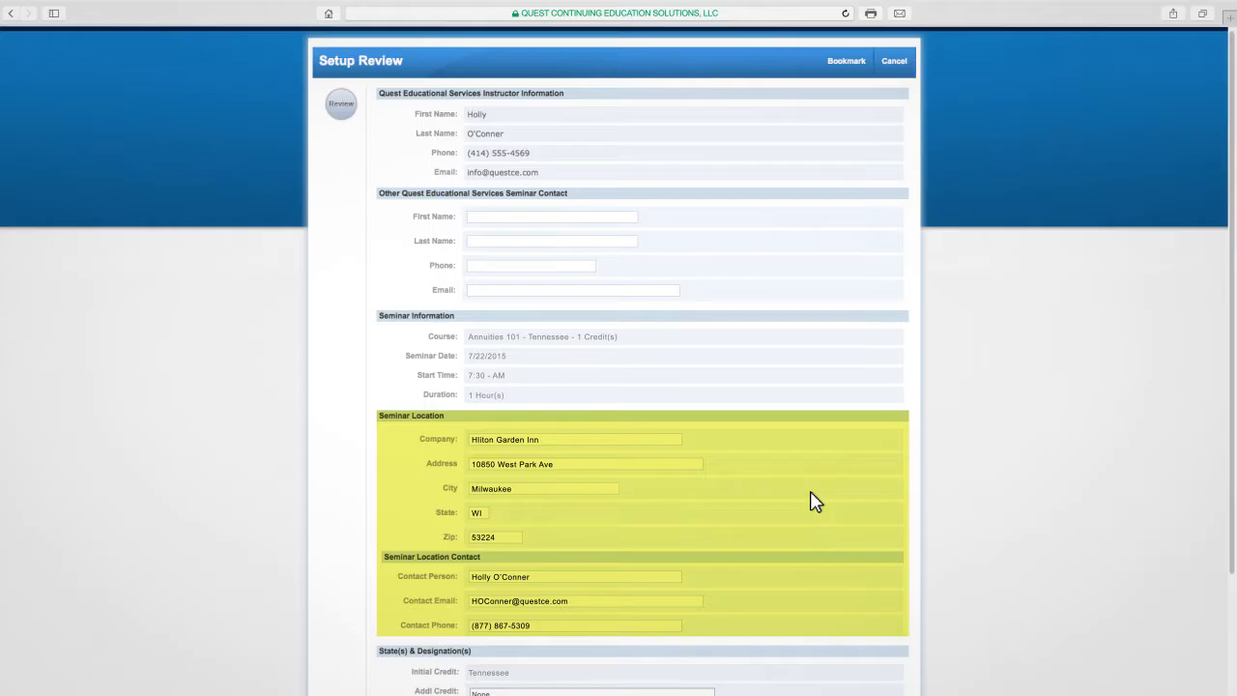
- Review the seminar request's instructor, location, credit, attendee, shipping and comment details
{"action": "scroll", "coordinate": [812, 500], "scroll_direction": "down", "scroll_amount": 5}
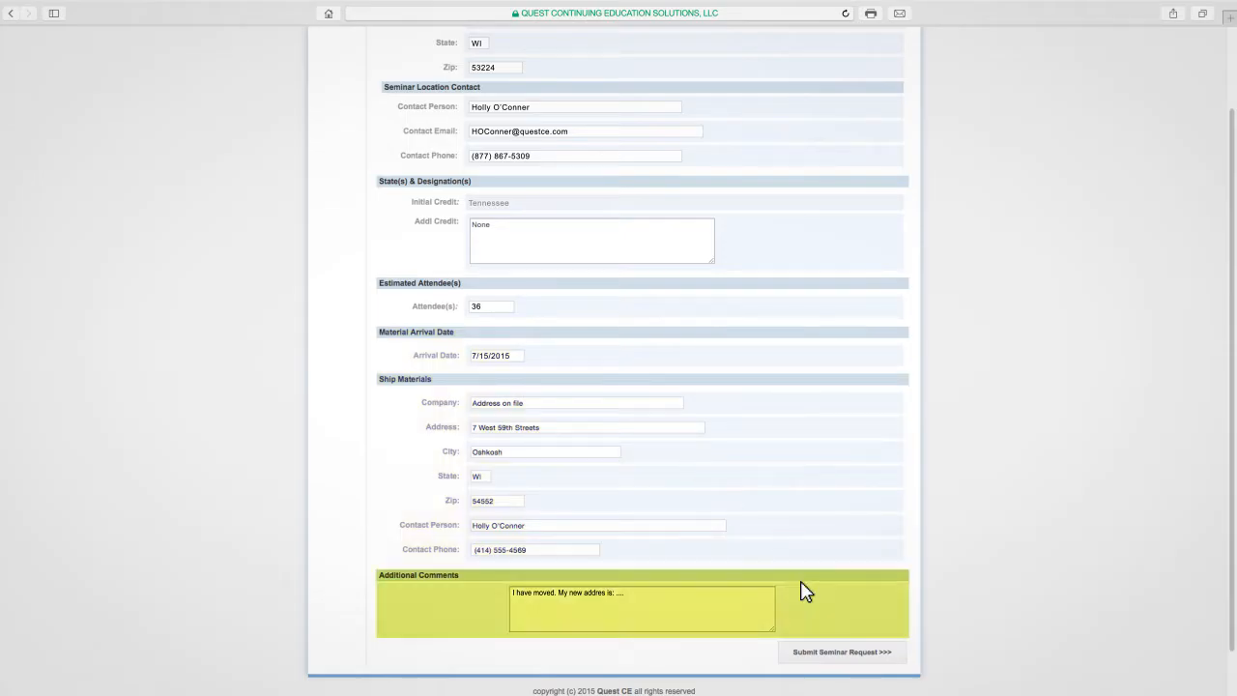
{"action": "scroll", "coordinate": [806, 591], "scroll_direction": "up", "scroll_amount": 5}
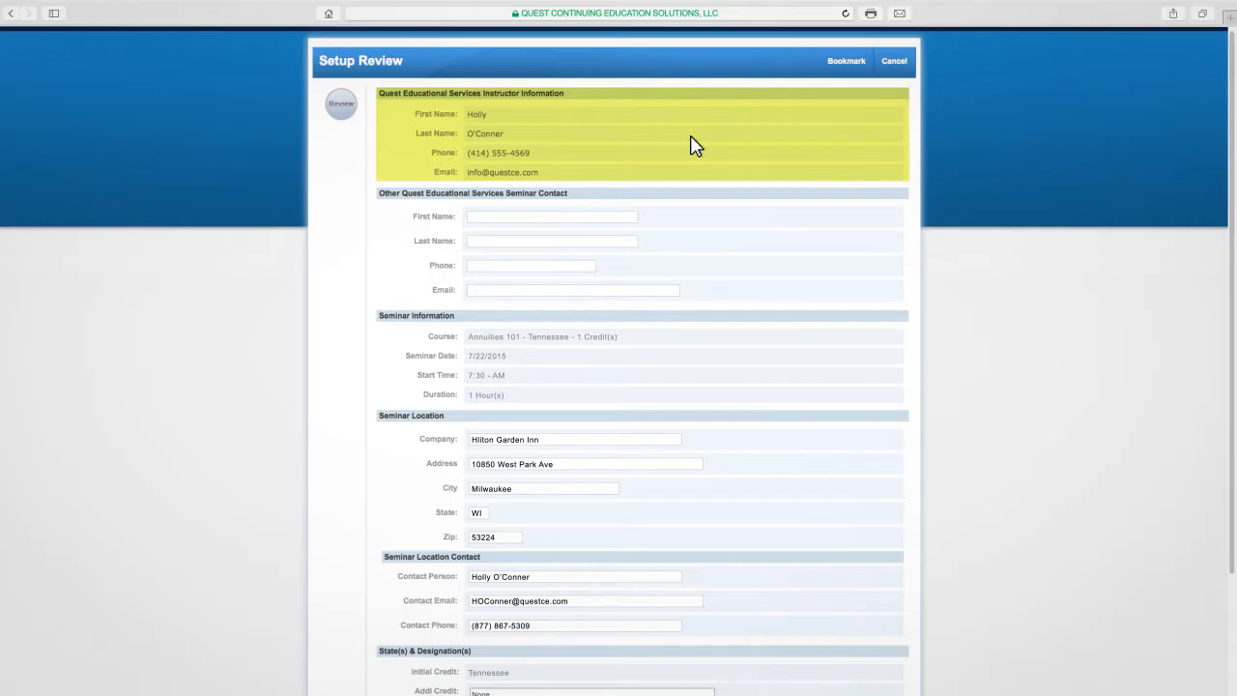
{"action": "scroll", "coordinate": [699, 354], "scroll_direction": "down", "scroll_amount": 5}
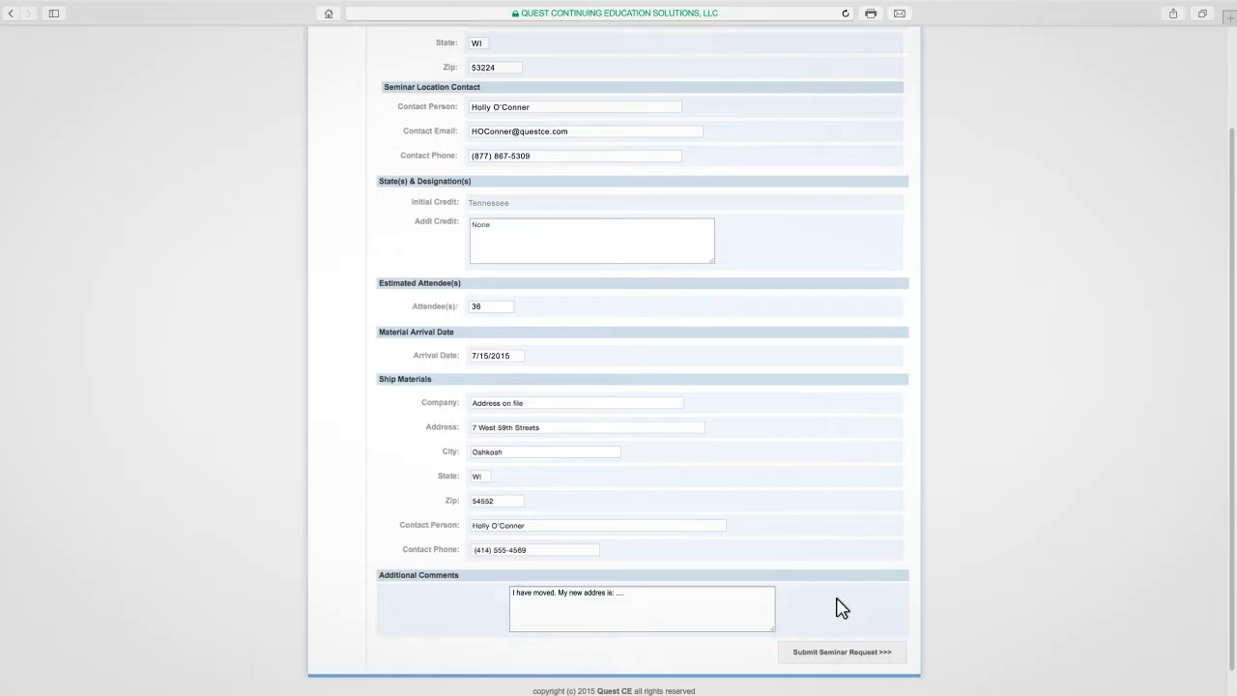
- Append "may I add PA to additonal credits?" to the additional comments and submit the seminar request
{"action": "left_click", "coordinate": [745, 600]}
{"action": "type", "text": "may I add PA to additonal credits?"}
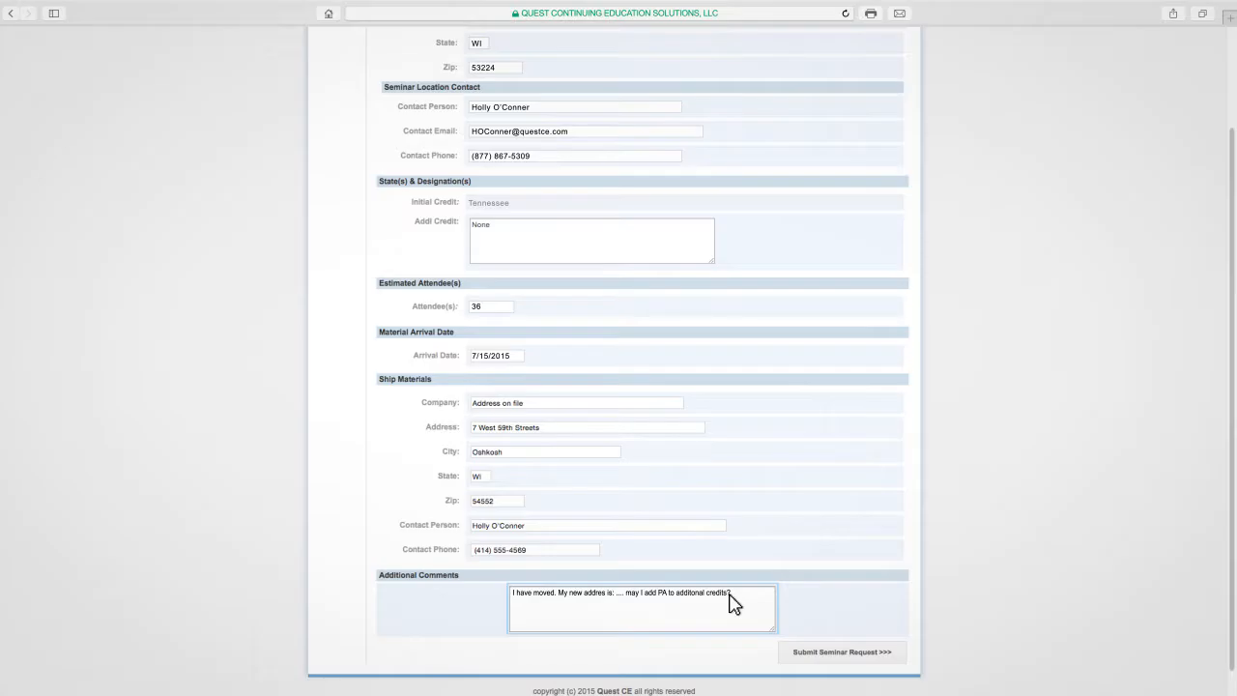
{"action": "left_click", "coordinate": [793, 653]}
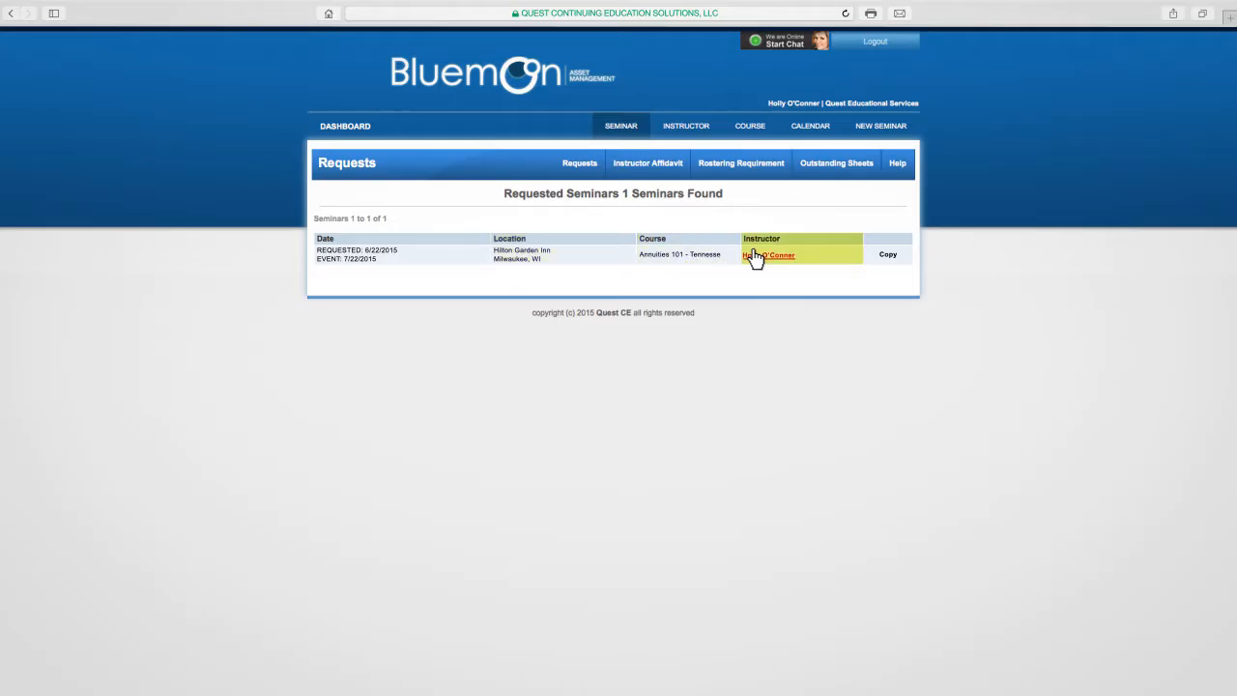
- Copy the requested Annuities 101 seminar into a new setup and accept the Instructor-Led seminar agreement
{"action": "left_click", "coordinate": [887, 257]}
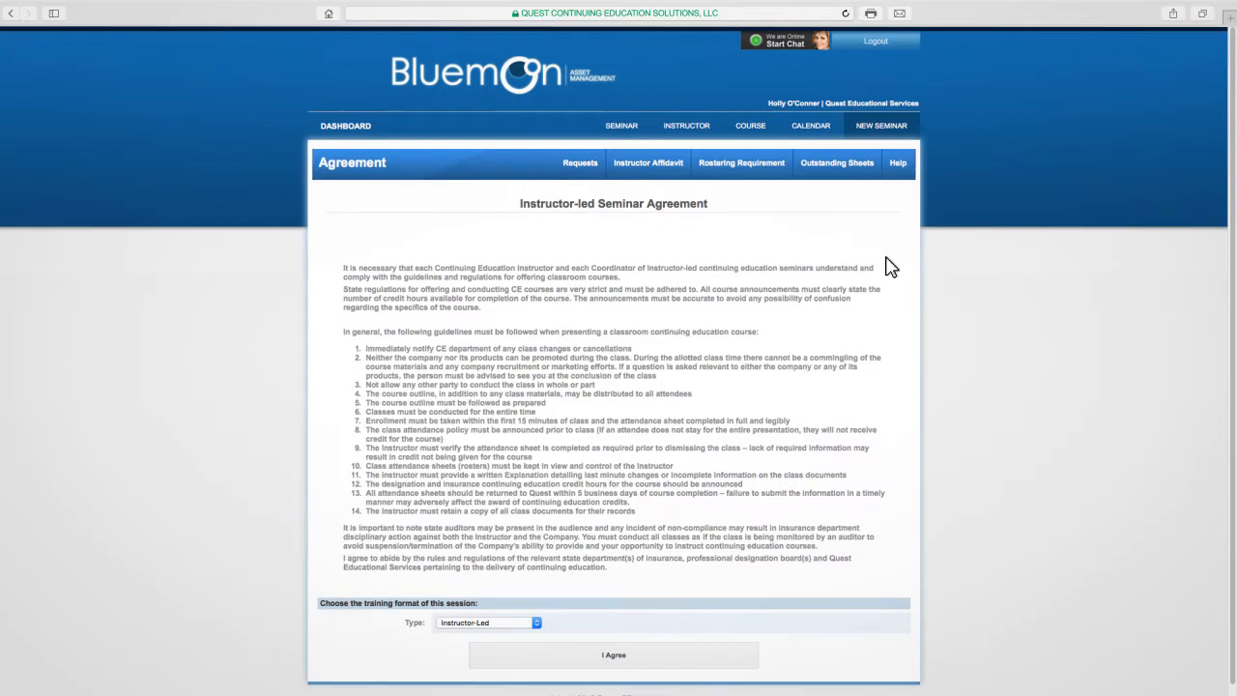
{"action": "left_click", "coordinate": [717, 657]}
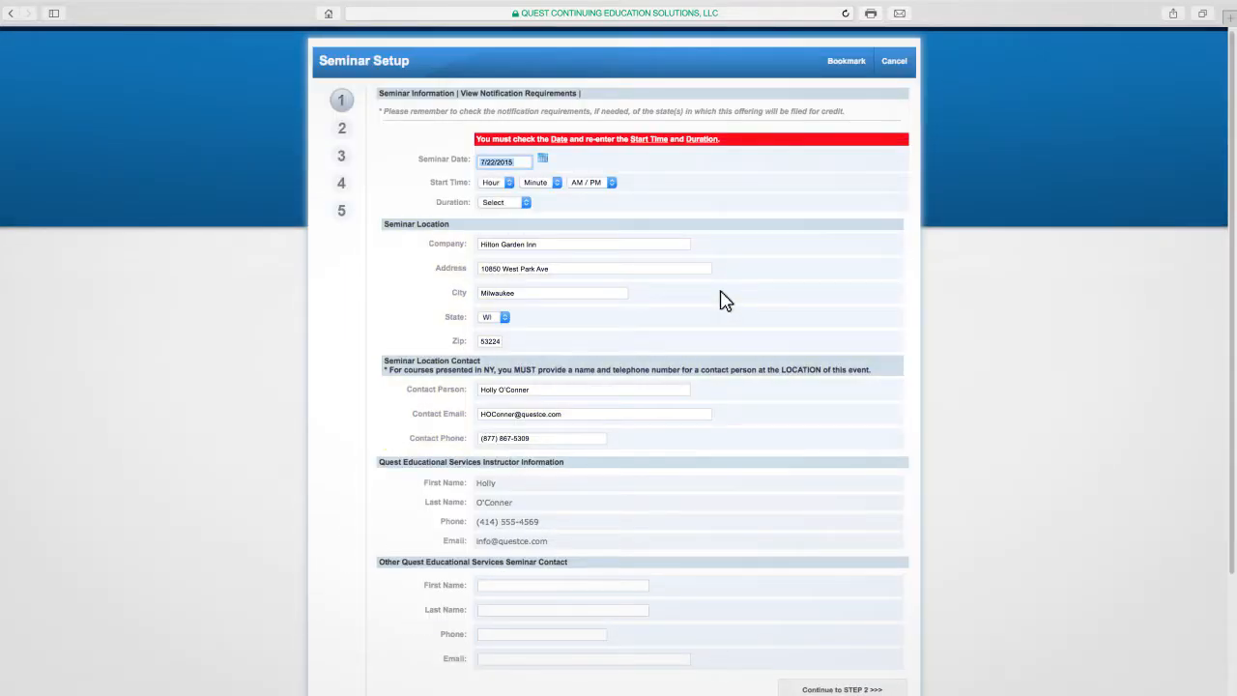
- Continue past the copied seminar's information step and bookmark the setup at the initial credit step
{"action": "scroll", "coordinate": [768, 223], "scroll_direction": "down", "scroll_amount": 3}
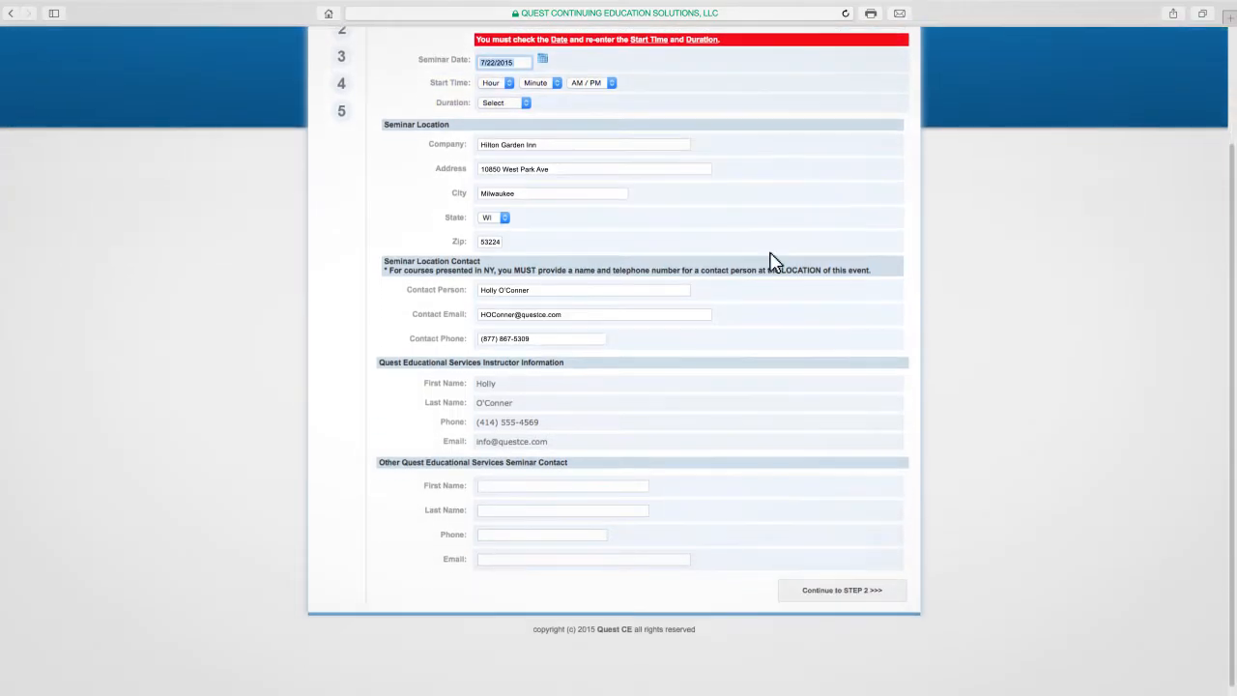
{"action": "left_click", "coordinate": [801, 587]}
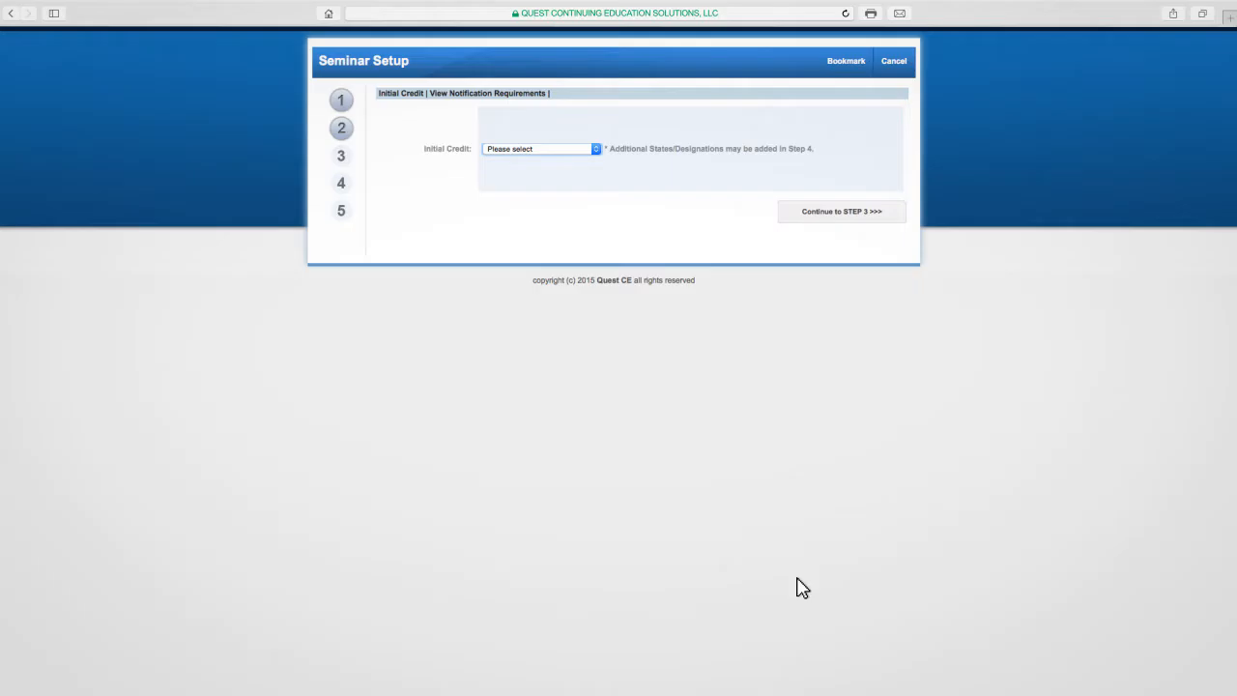
{"action": "left_click", "coordinate": [838, 62]}
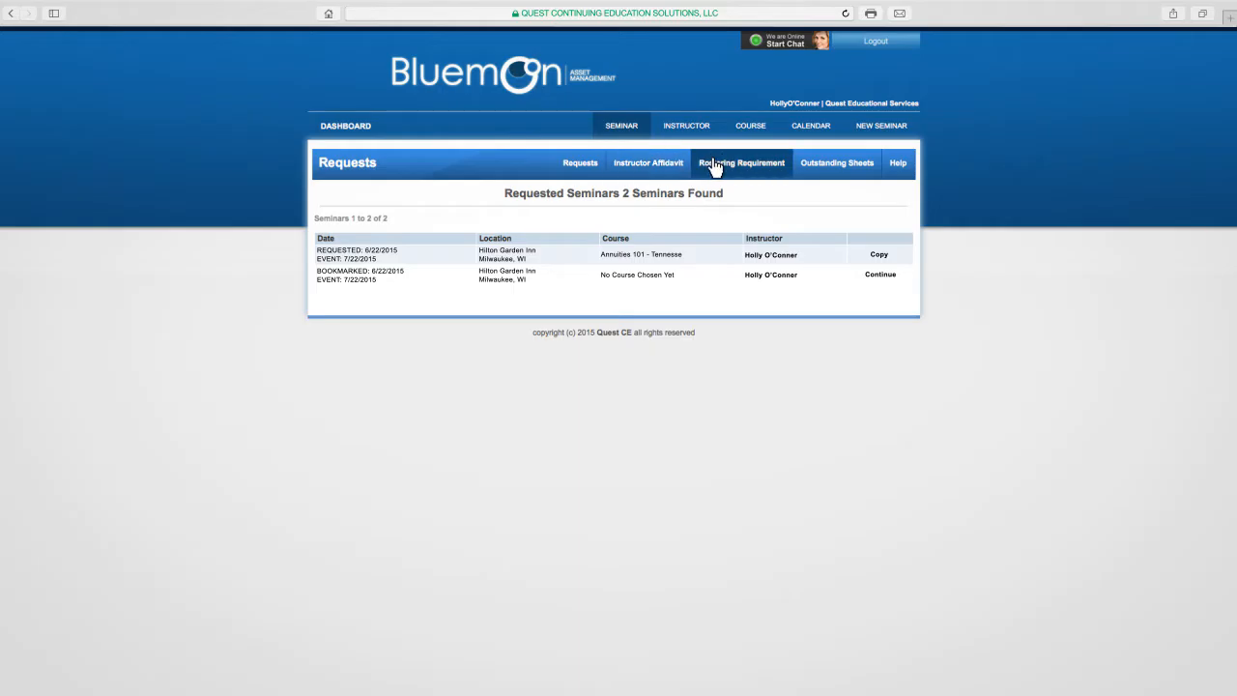
- View the instructor affidavit and rostering requirements documents, and list the seminars with outstanding sheets
{"action": "left_click", "coordinate": [664, 169]}
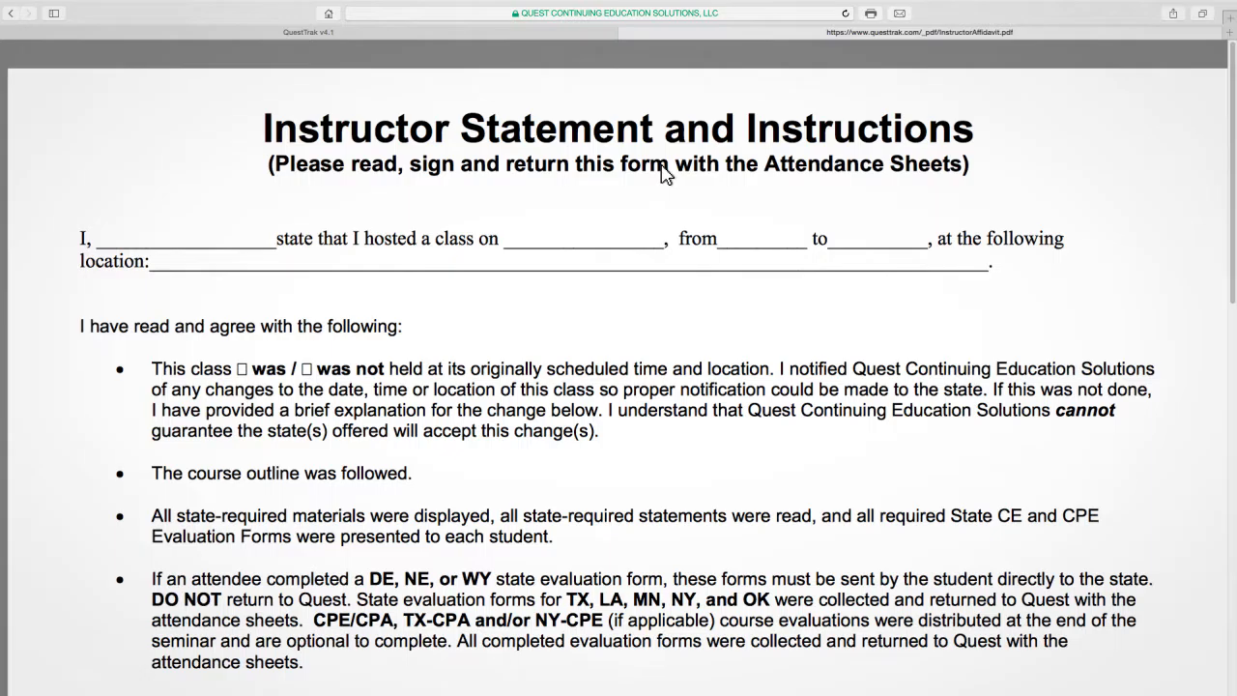
{"action": "left_click", "coordinate": [627, 32]}
{"action": "left_click", "coordinate": [721, 163]}
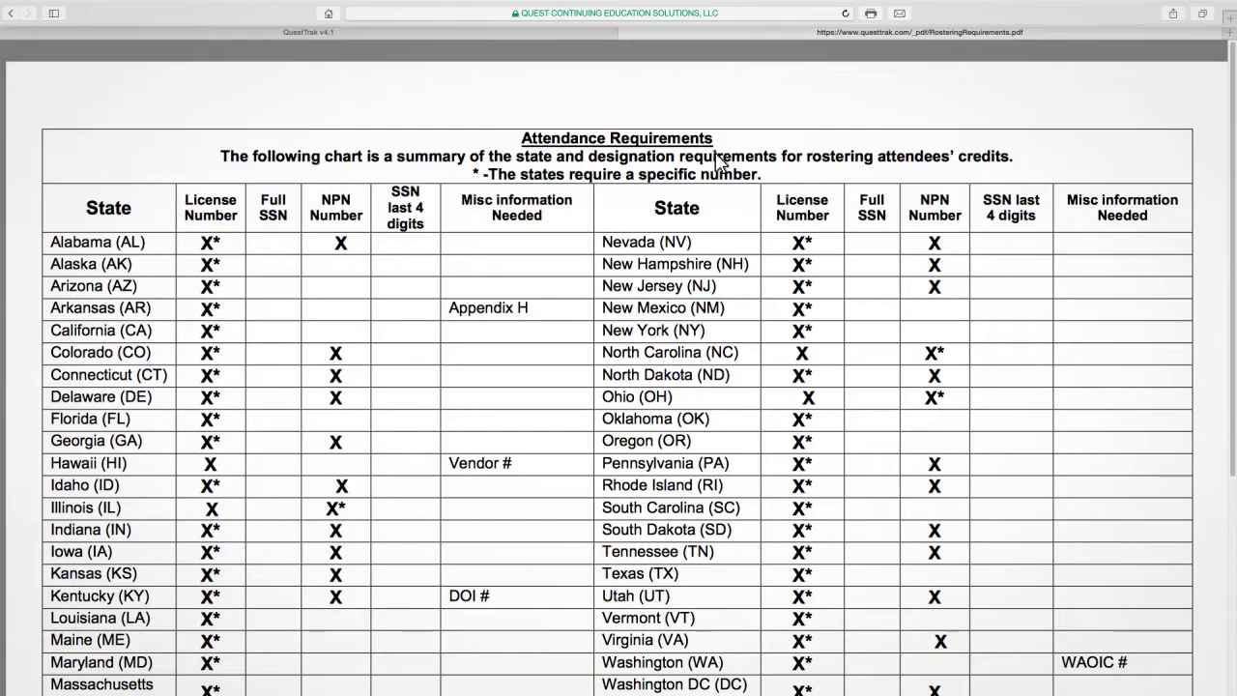
{"action": "left_click", "coordinate": [626, 32]}
{"action": "left_click", "coordinate": [833, 162]}
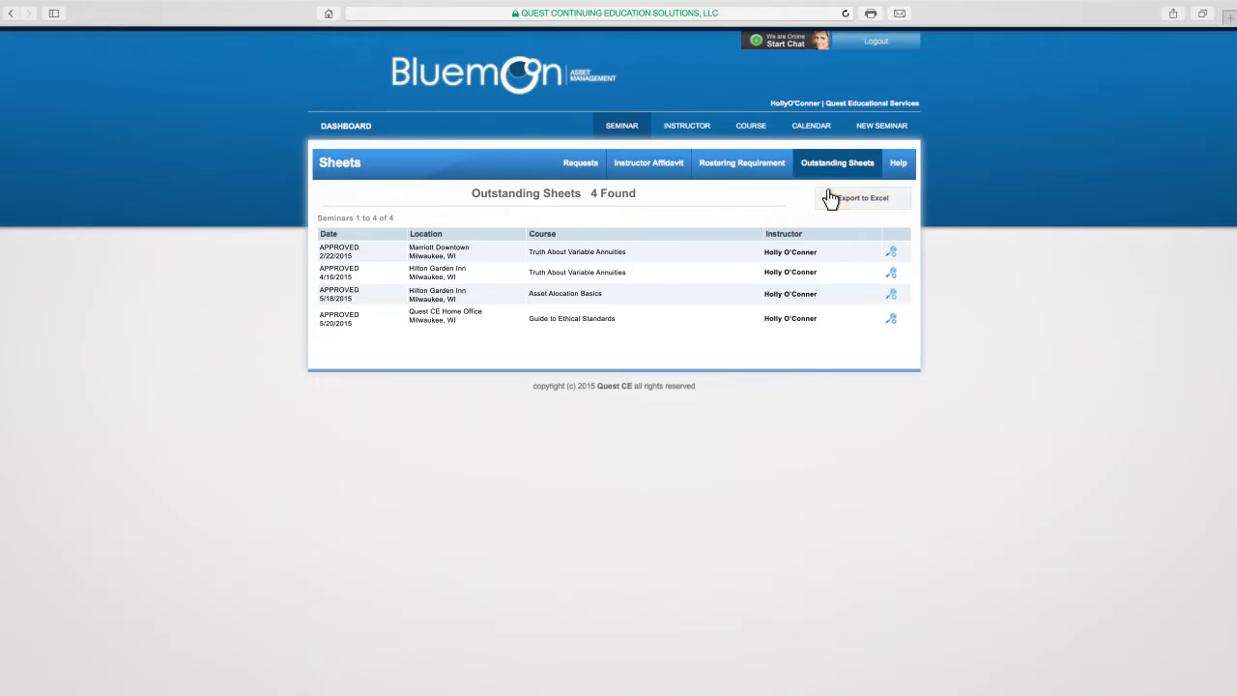
- Open the approved 2/22/2015 Marriott Downtown seminar from the scheduled seminars and bring up its change request form
{"action": "left_click", "coordinate": [623, 126]}
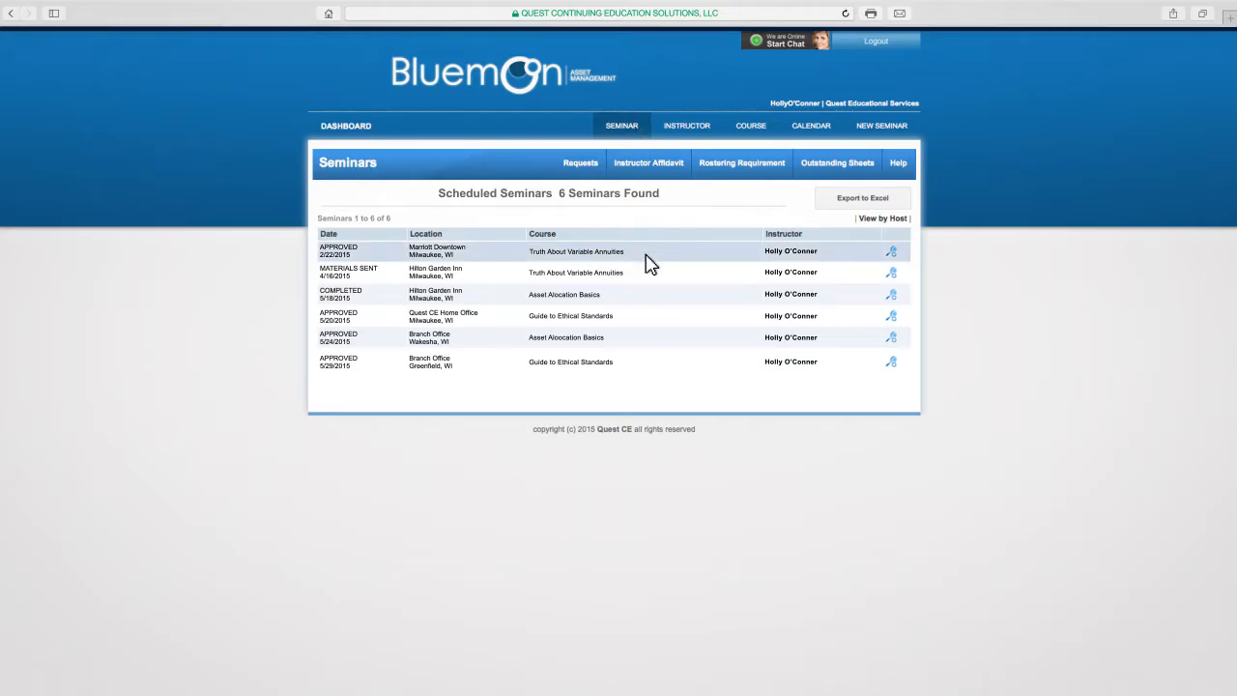
{"action": "left_click", "coordinate": [893, 253]}
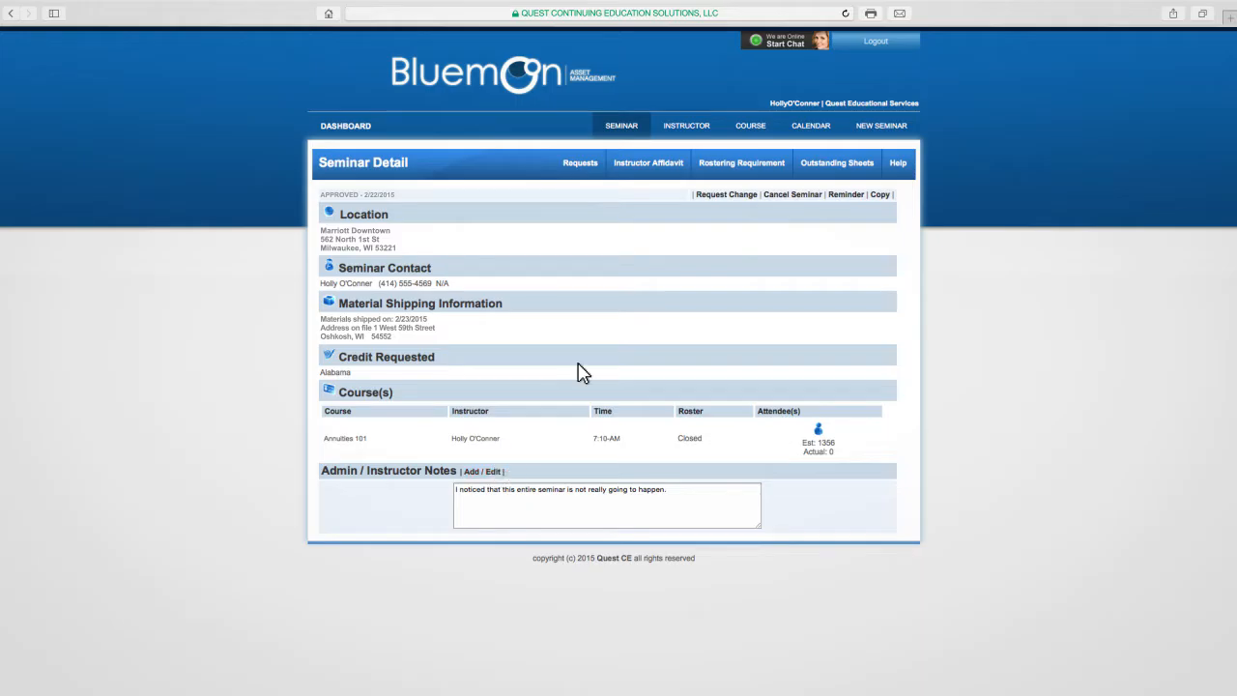
{"action": "left_click", "coordinate": [721, 196]}
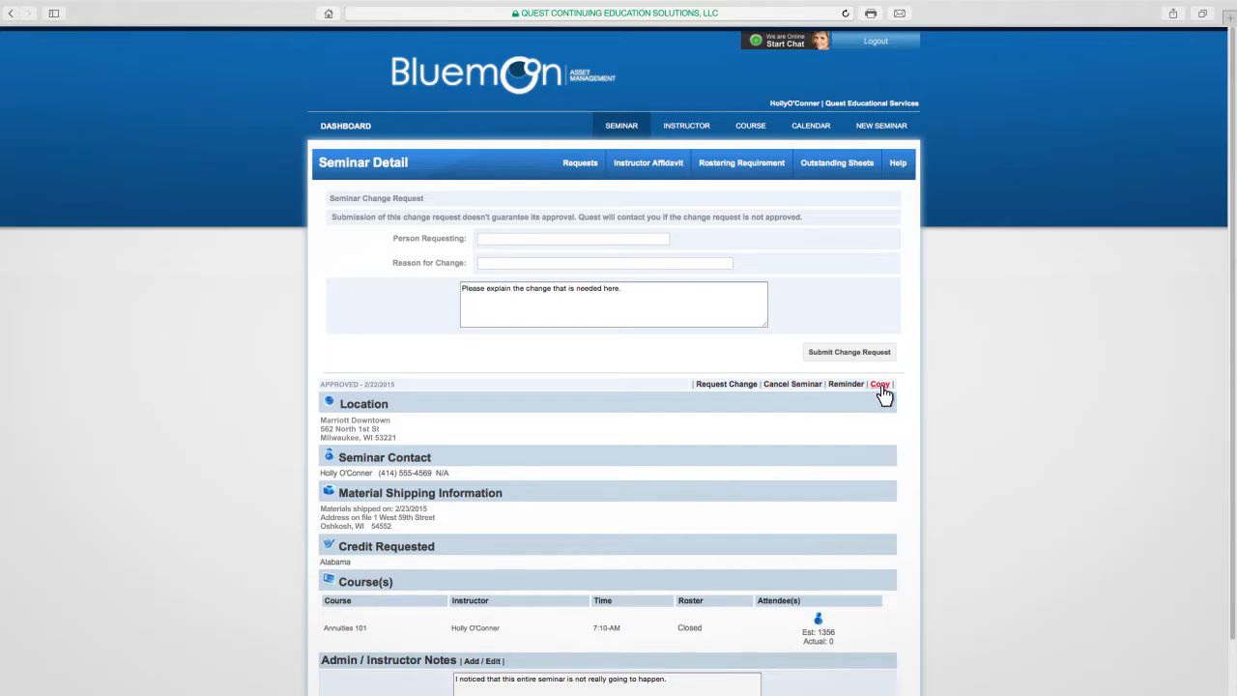
- View the details of the materials-sent 4/16/2015 Hilton Garden Inn seminar and return to the scheduled seminars
{"action": "left_click", "coordinate": [621, 127]}
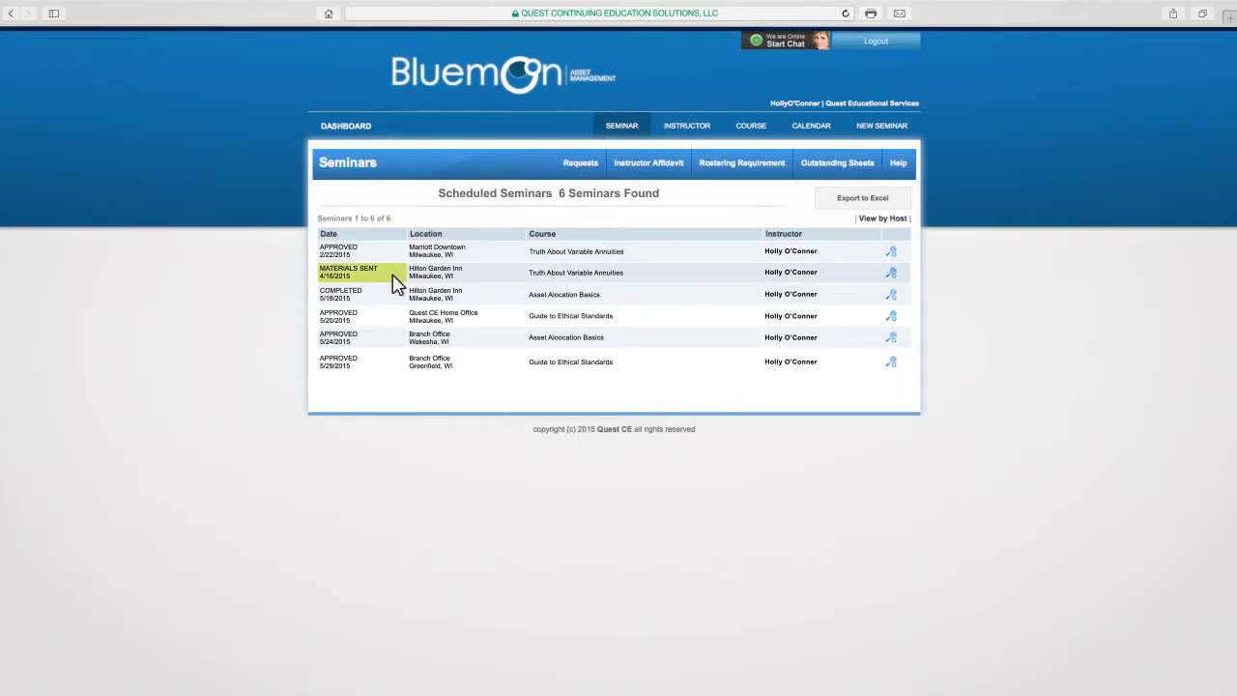
{"action": "left_click", "coordinate": [893, 275]}
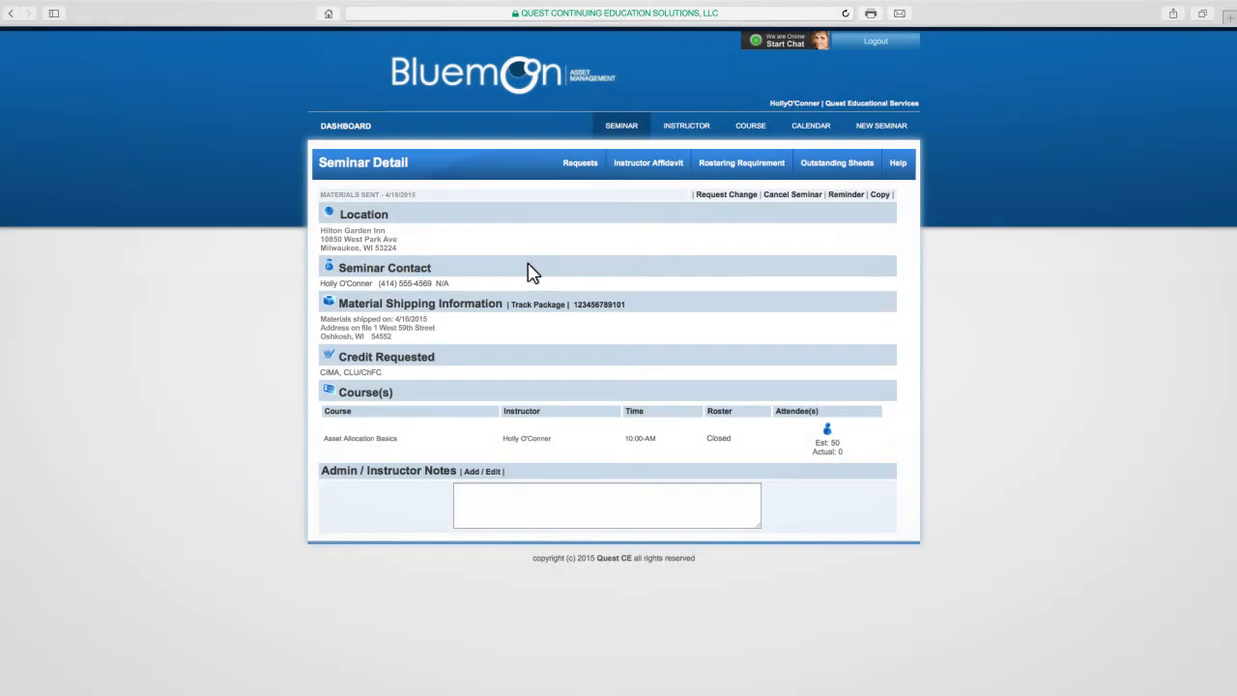
{"action": "left_click", "coordinate": [619, 127]}
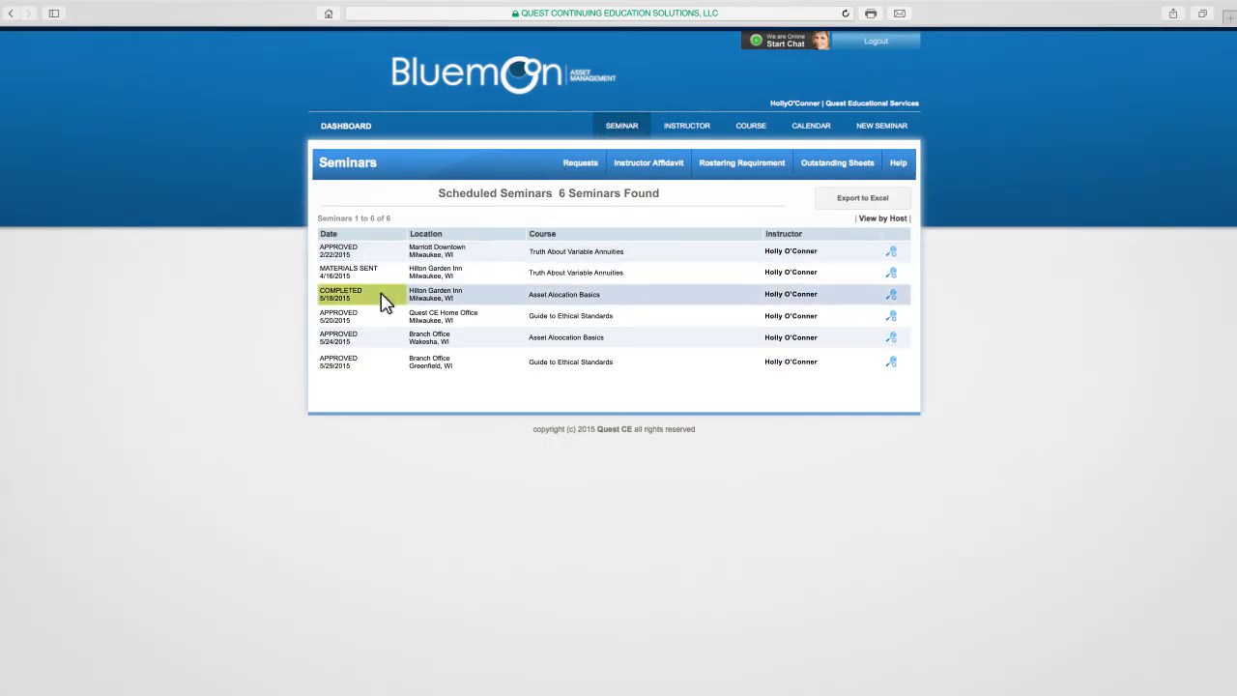
- Open the completed 5/18/2015 seminar and view its participants and their certificates
{"action": "left_click", "coordinate": [890, 296]}
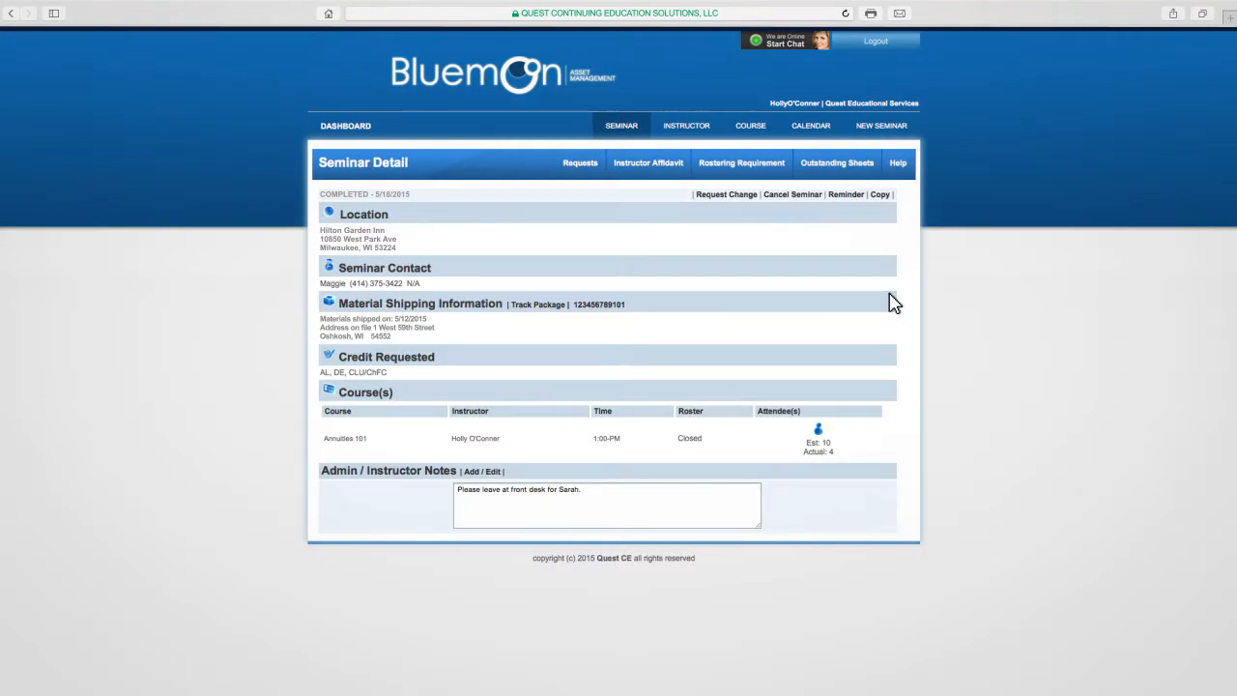
{"action": "left_click", "coordinate": [820, 431]}
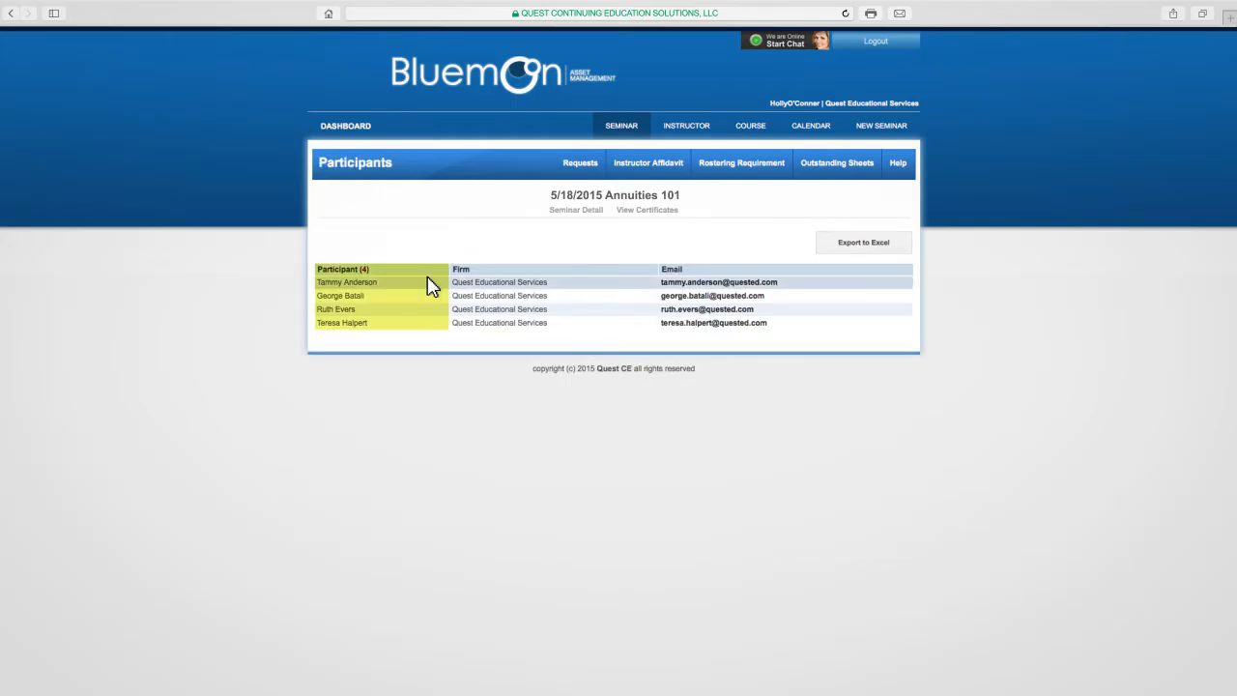
{"action": "left_click", "coordinate": [669, 213]}
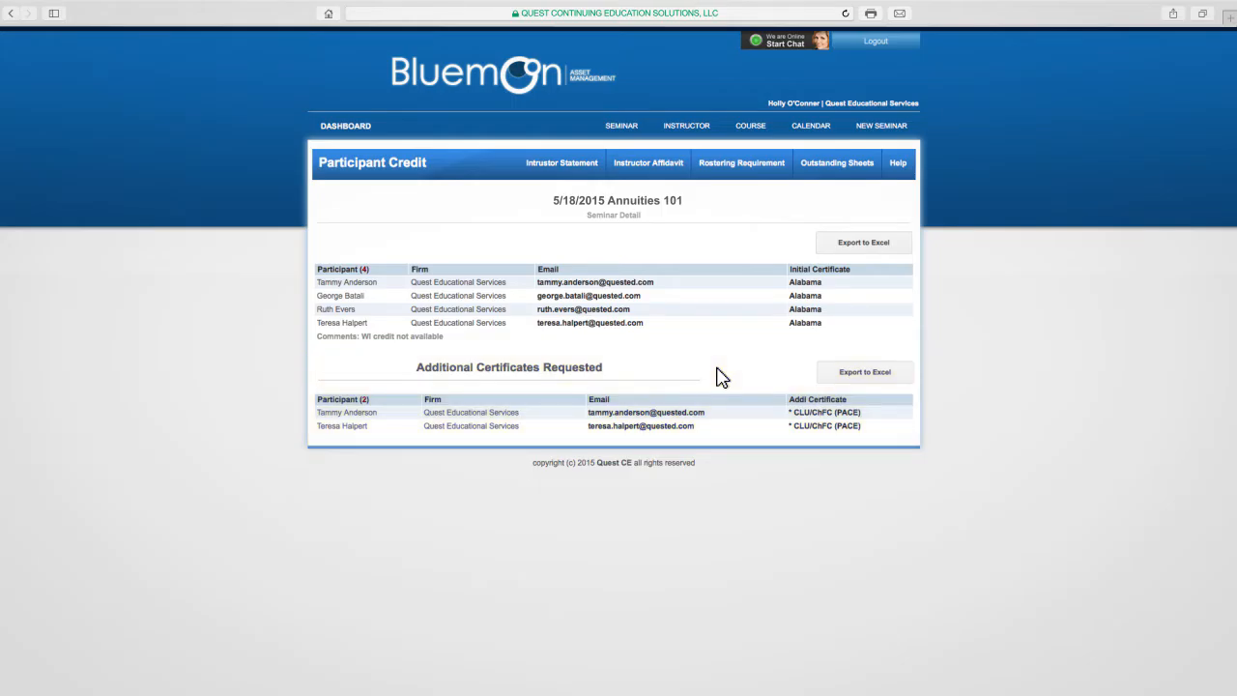
- Review the instructor's state approvals and approved courses, and list the seminars that used the Bluemoon Non-CE Event course
{"action": "left_click", "coordinate": [688, 127]}
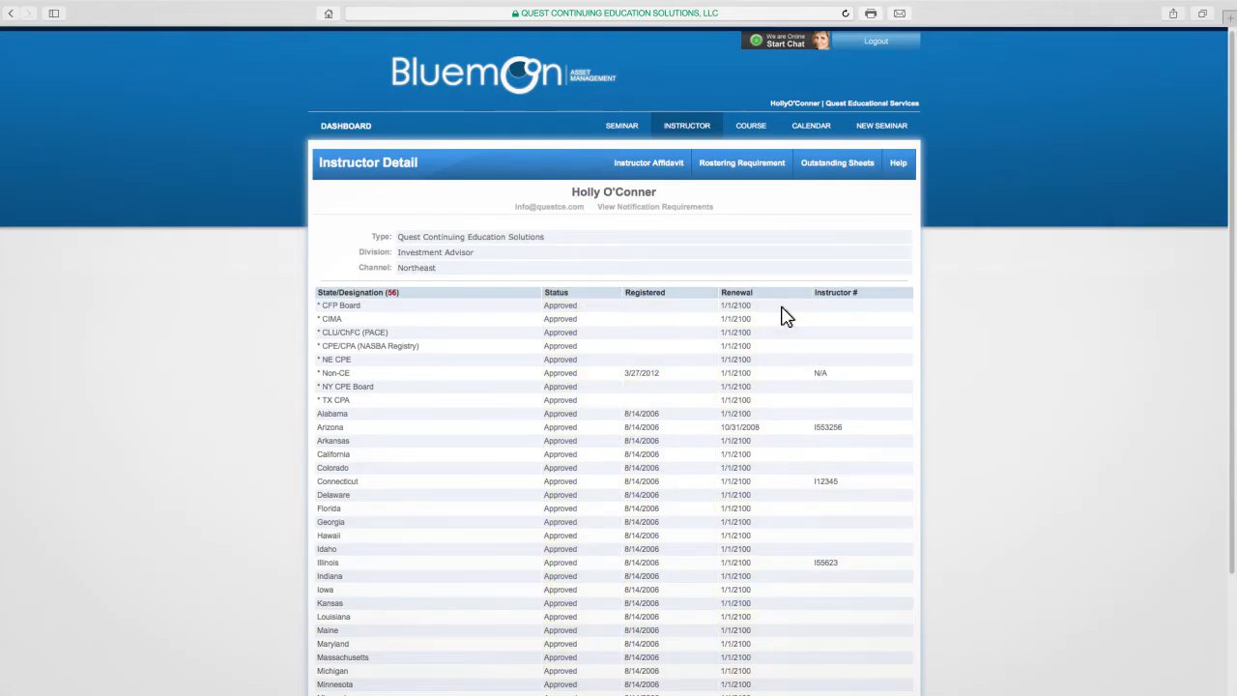
{"action": "scroll", "coordinate": [850, 319], "scroll_direction": "down", "scroll_amount": 10}
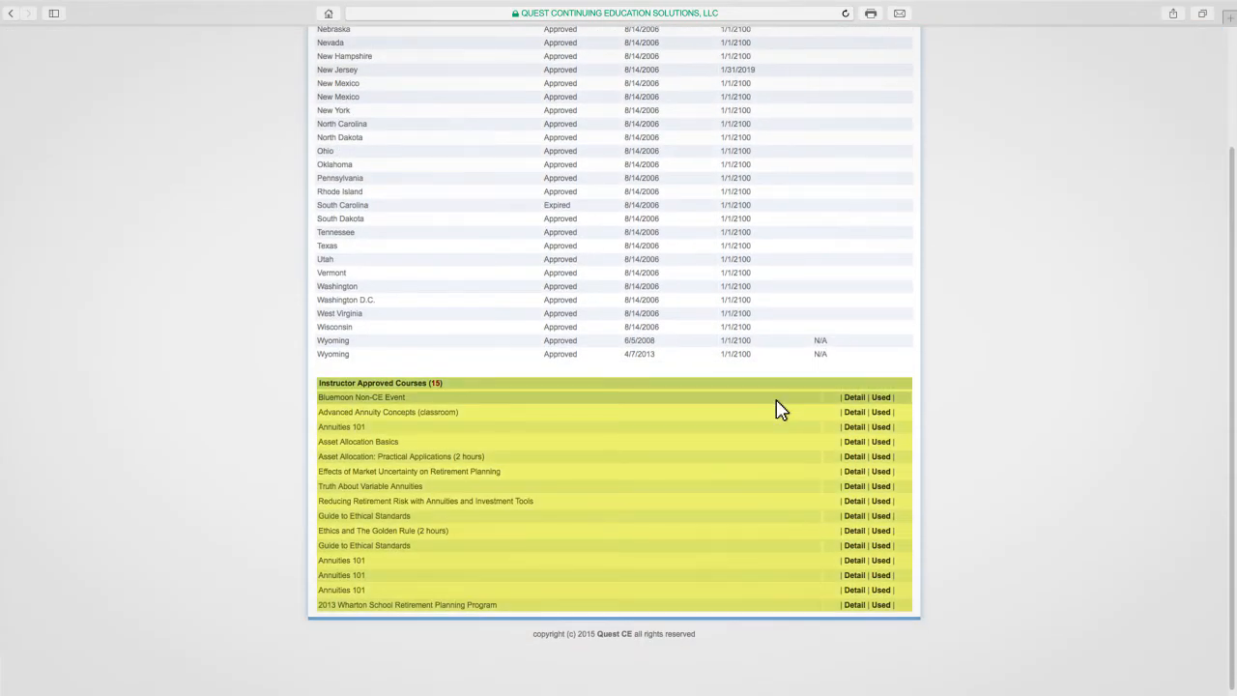
{"action": "left_click", "coordinate": [881, 396]}
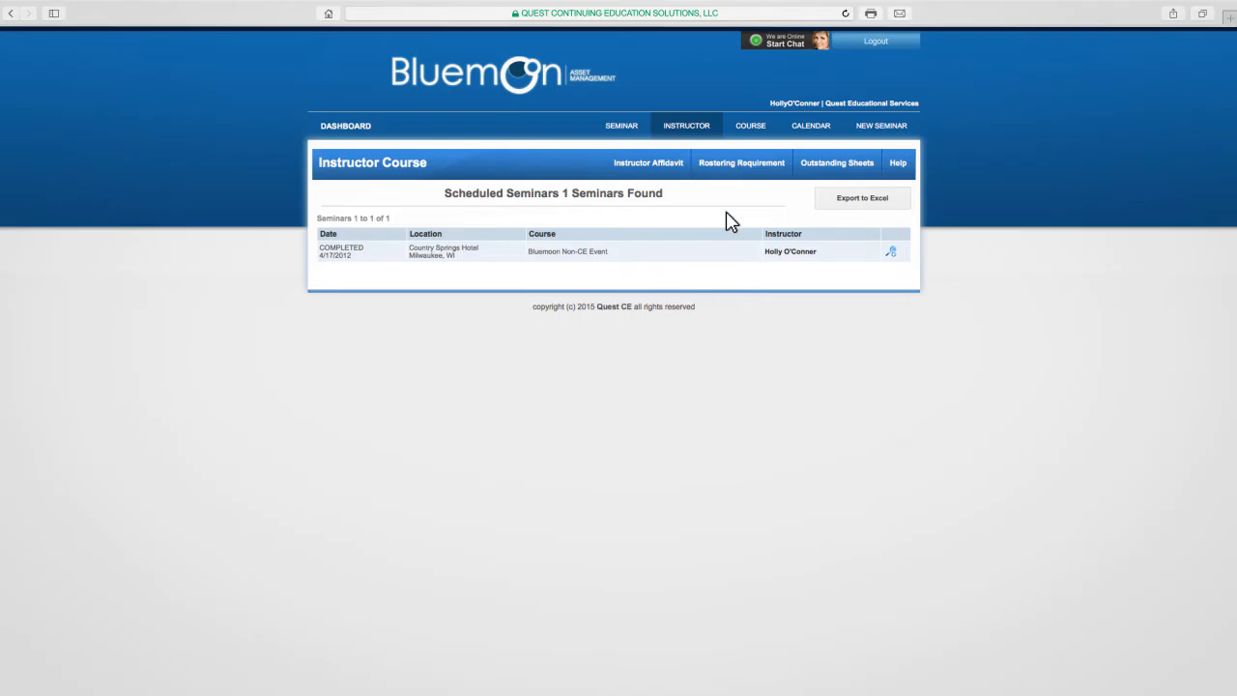
- Search the course approvals for 1 credit hour in Alabama
{"action": "left_click", "coordinate": [750, 127]}
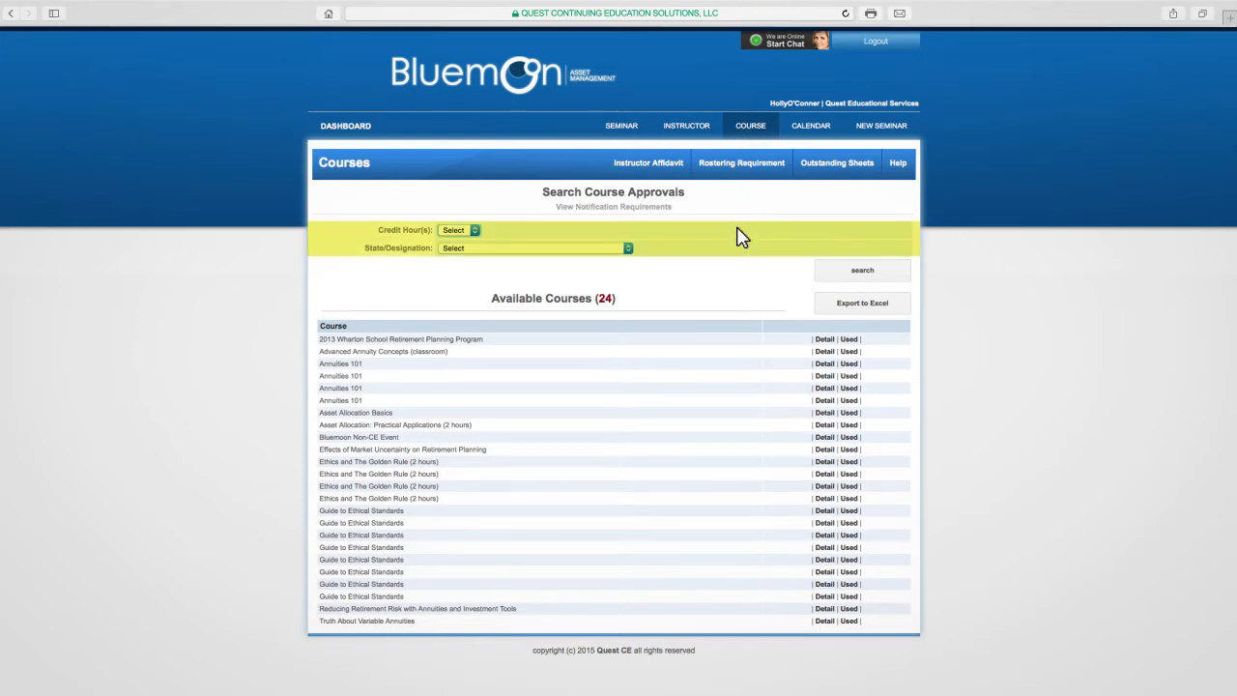
{"action": "left_click", "coordinate": [831, 271]}
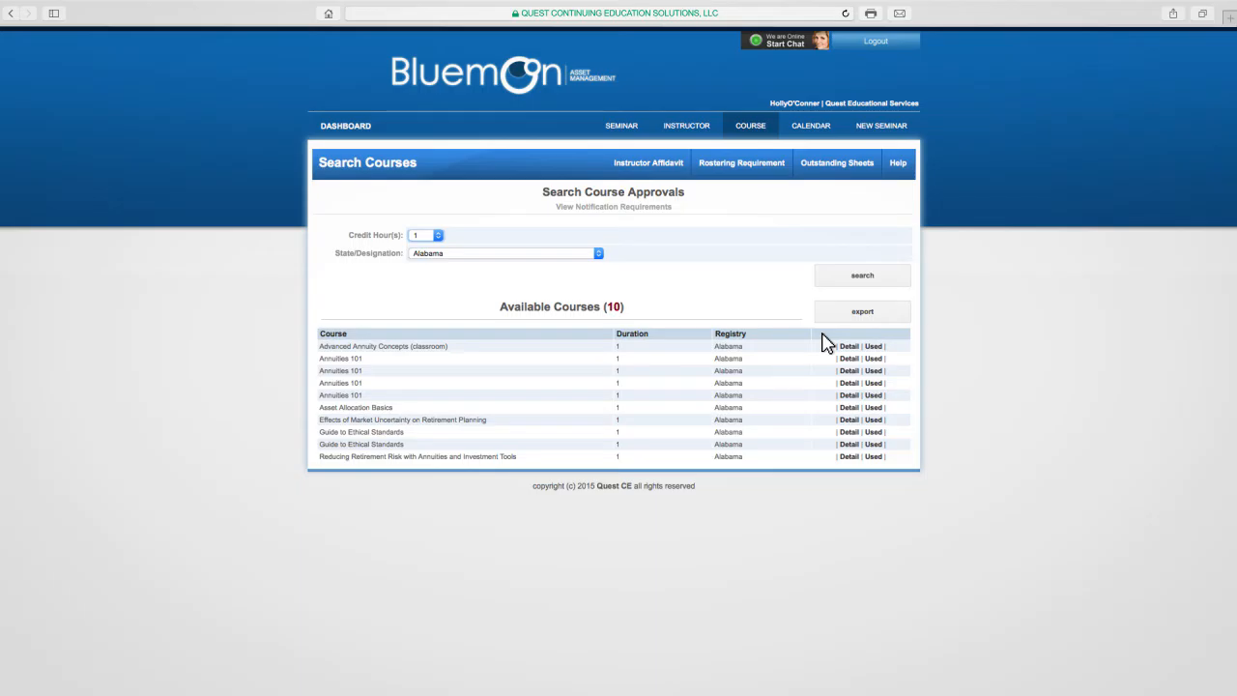
- Open the seminar calendar and select the June 26 Hilton Garden Inn seminar
{"action": "left_click", "coordinate": [827, 130]}
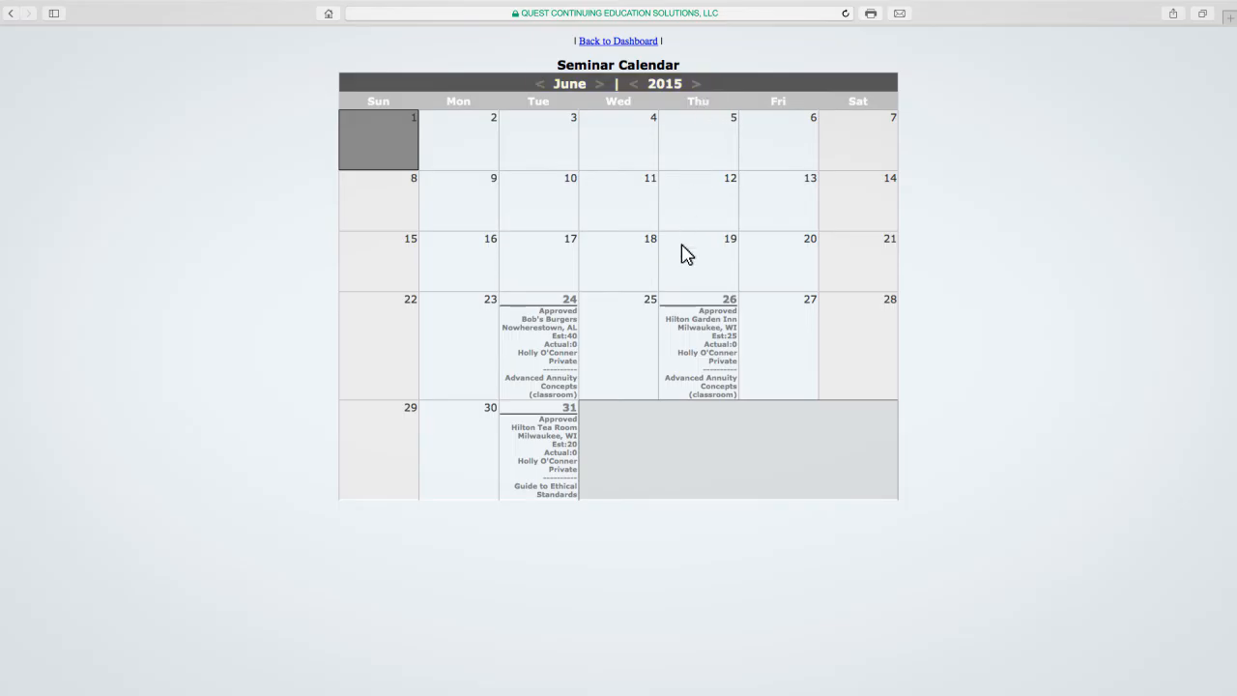
{"action": "left_click", "coordinate": [677, 329]}
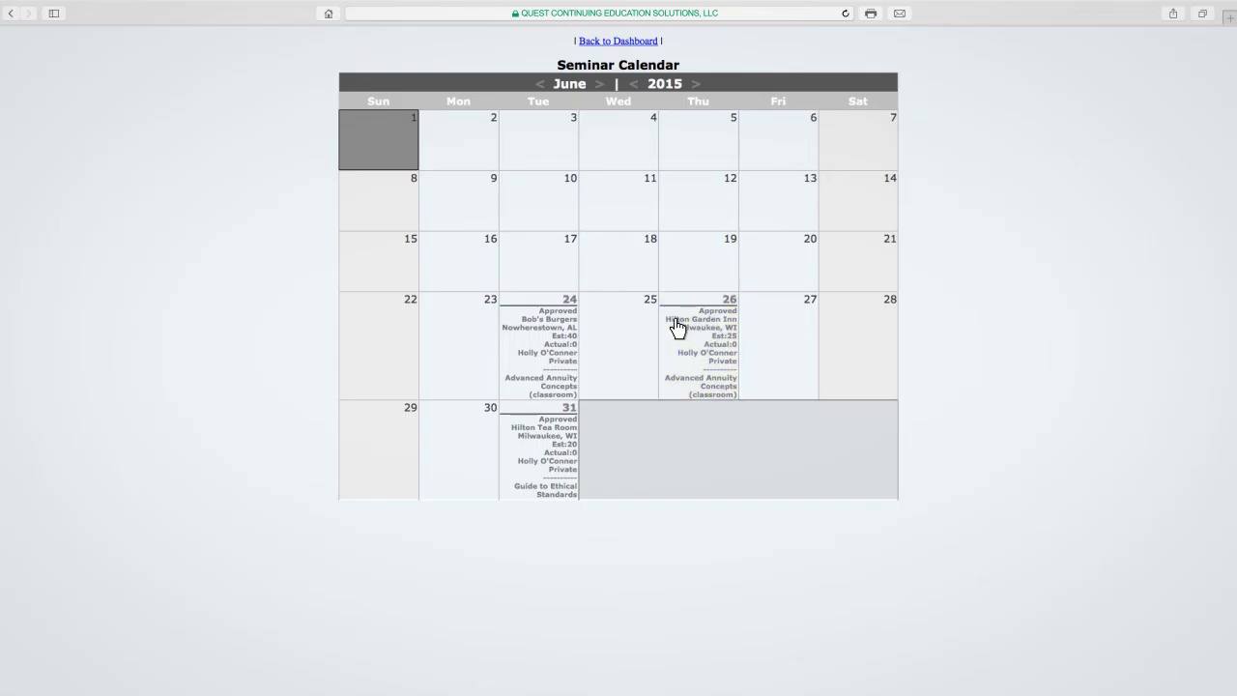